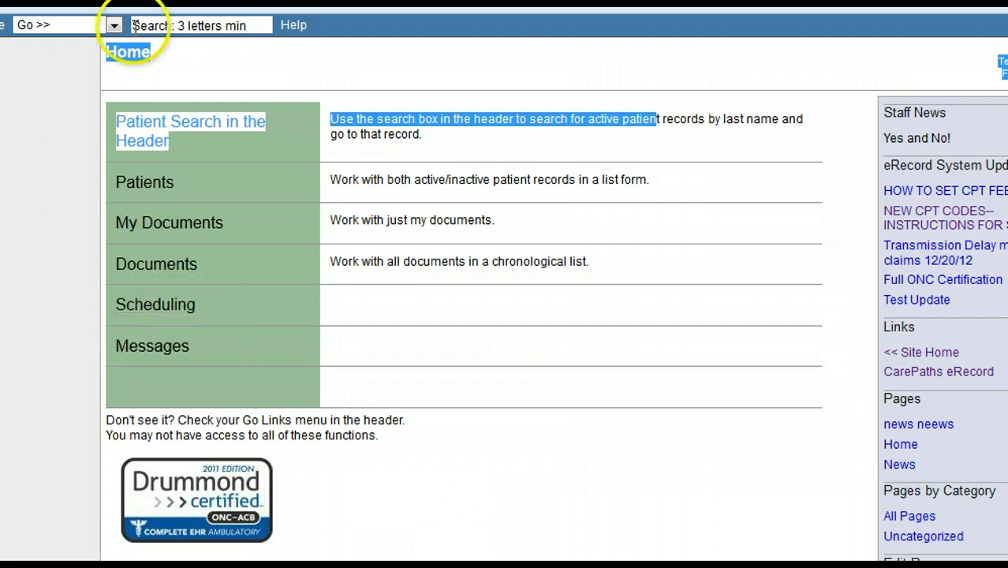
- Open Scheduling and create a Family Therapy 90847 appointment on Tuesday 1/1/2013 from 12:30 PM to 1:00 PM
left_click(115, 27)
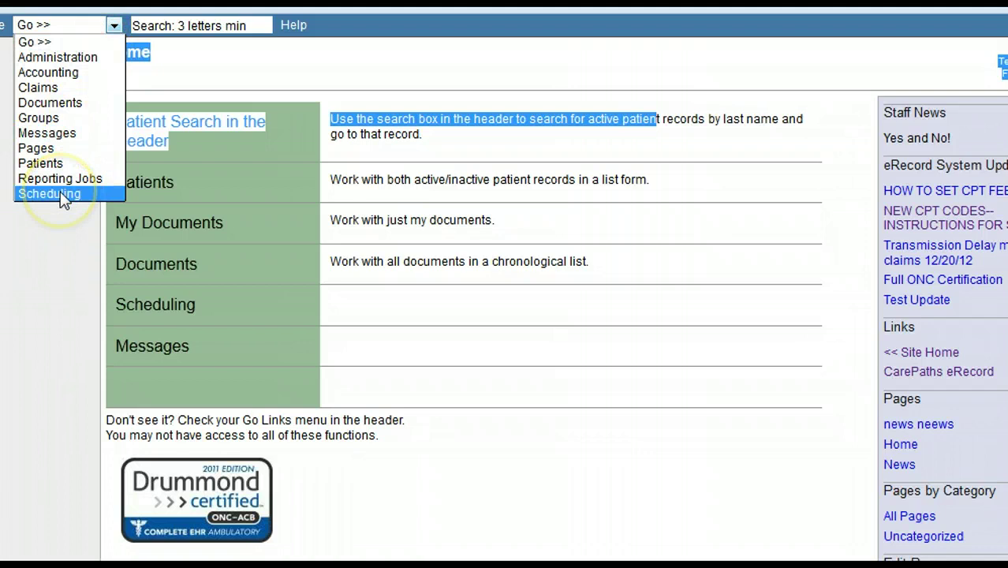
left_click(159, 312)
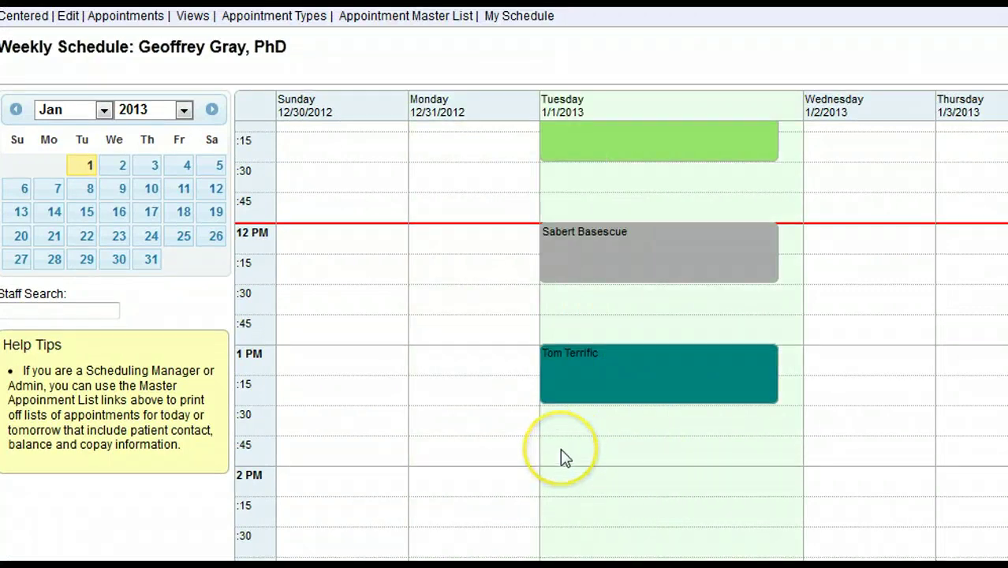
left_click(631, 303)
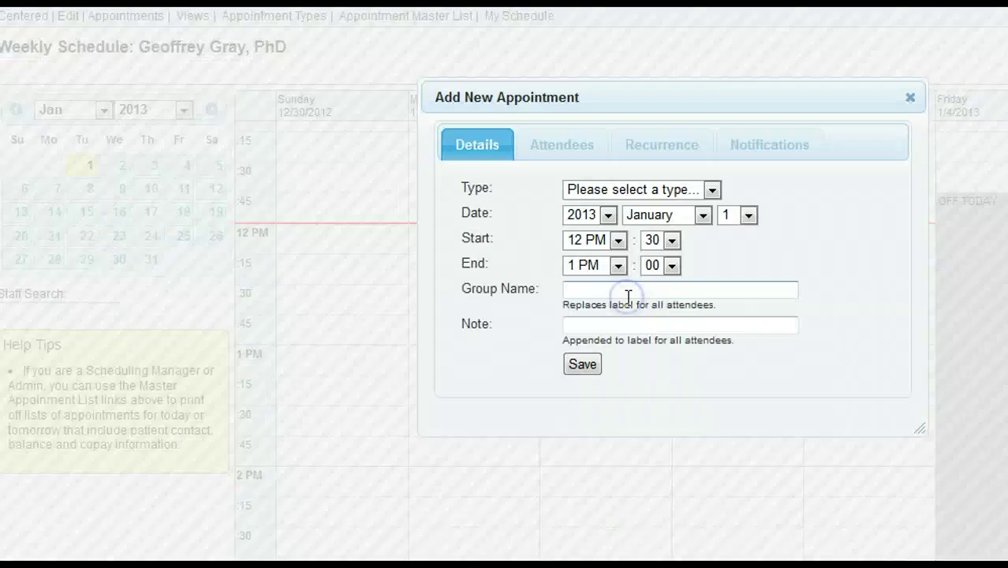
left_click(642, 190)
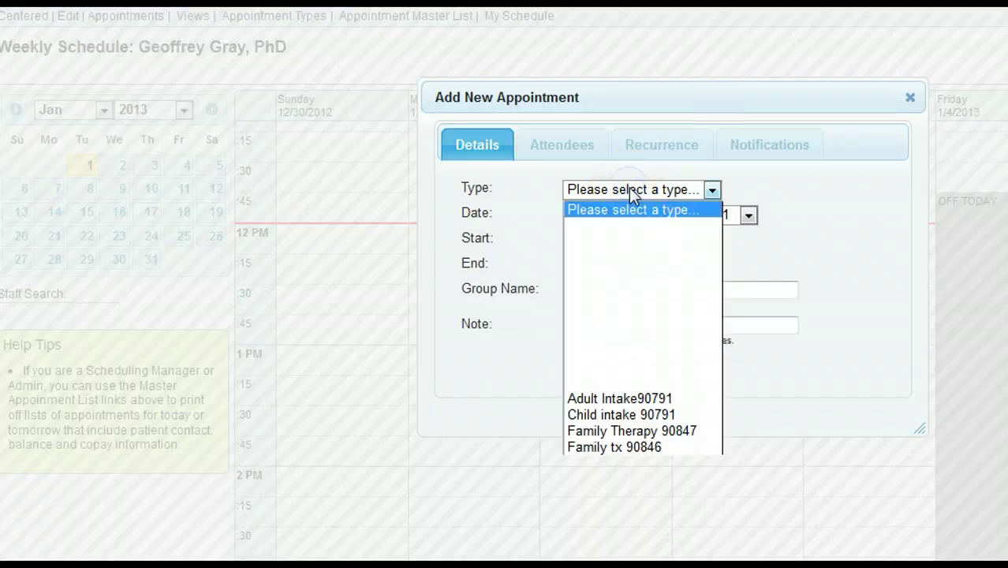
left_click(661, 432)
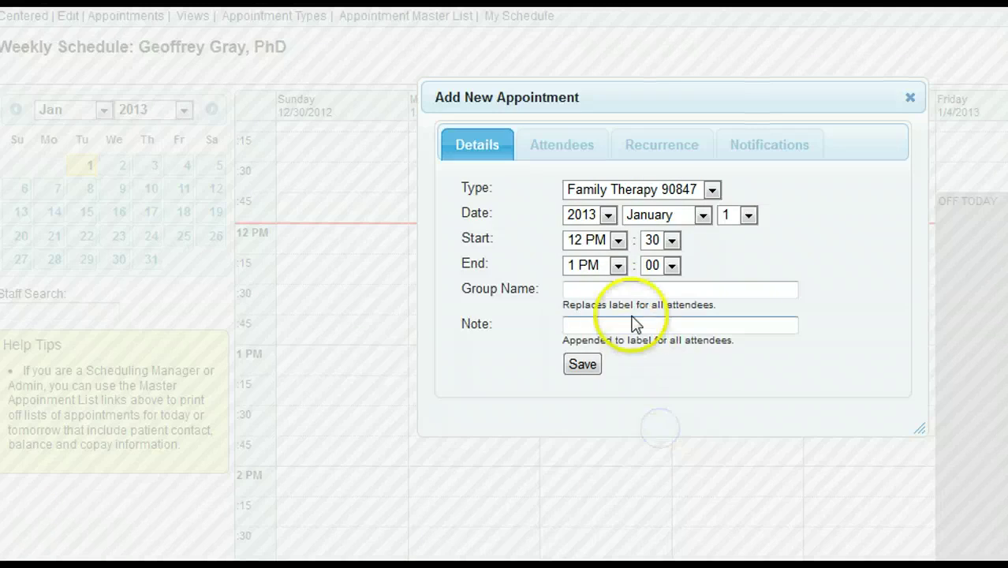
left_click(584, 364)
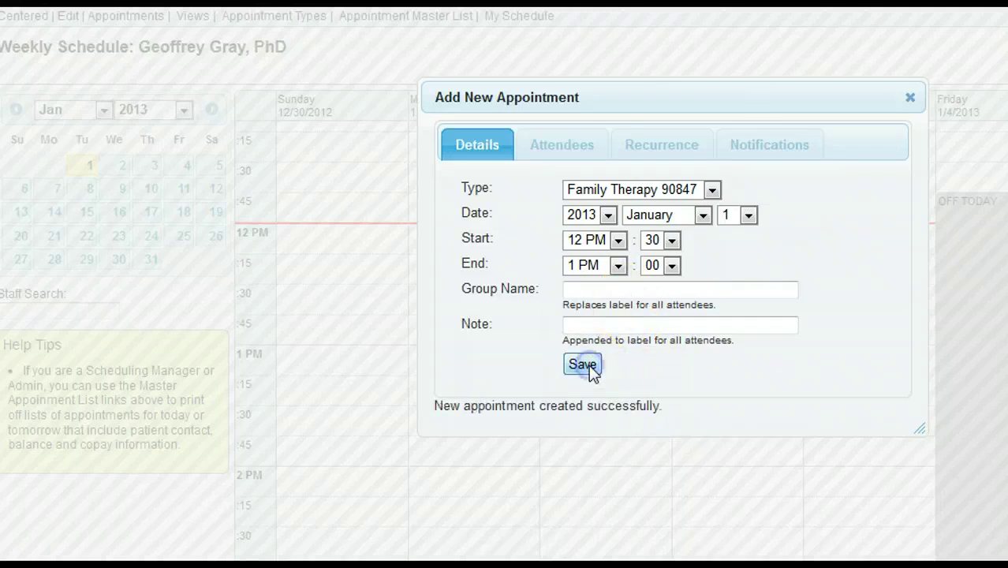
- Add the patient whose surname starts with "t", last in the suggestions, as an attendee of the new appointment and close it
left_click(560, 146)
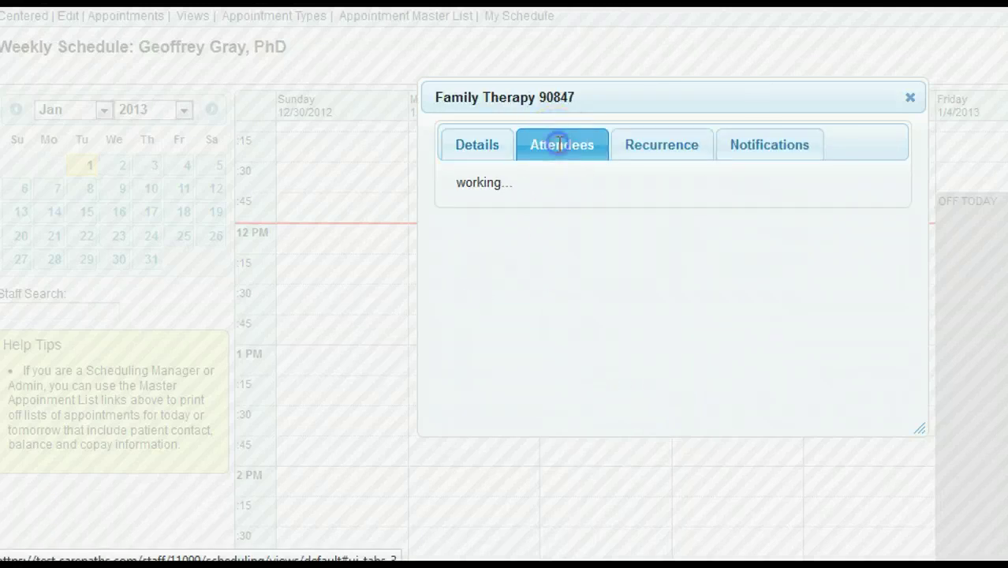
left_click(506, 202)
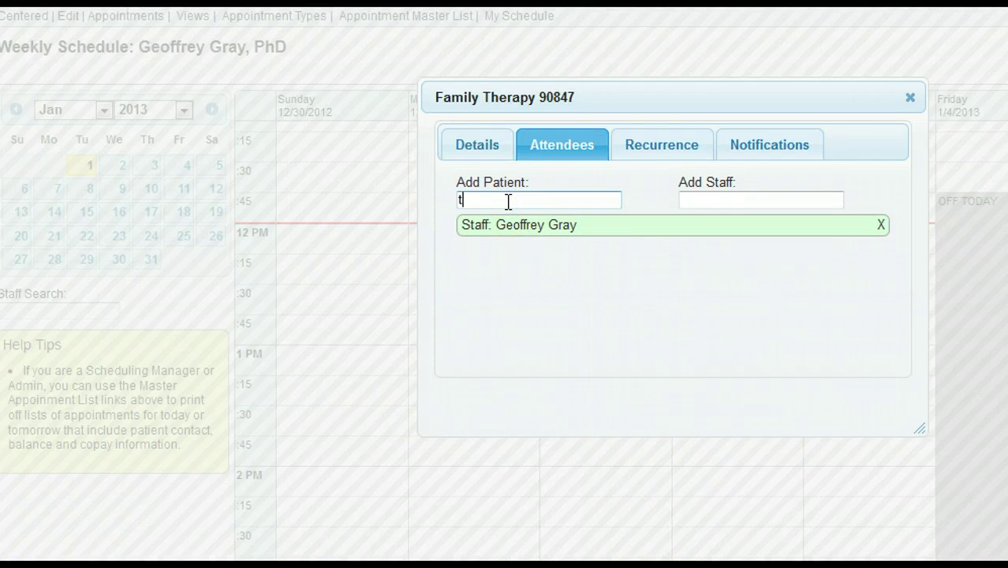
type("t")
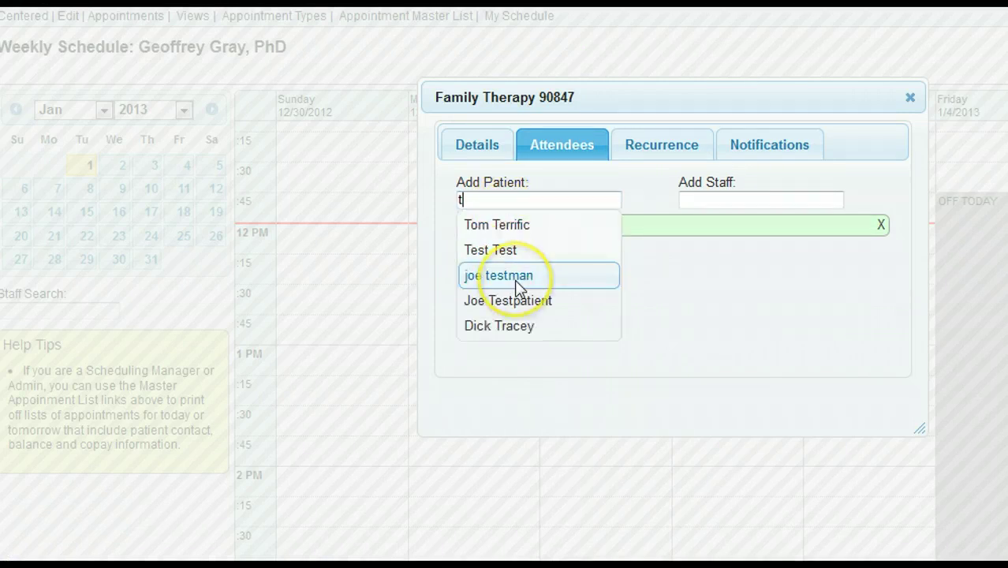
left_click(500, 325)
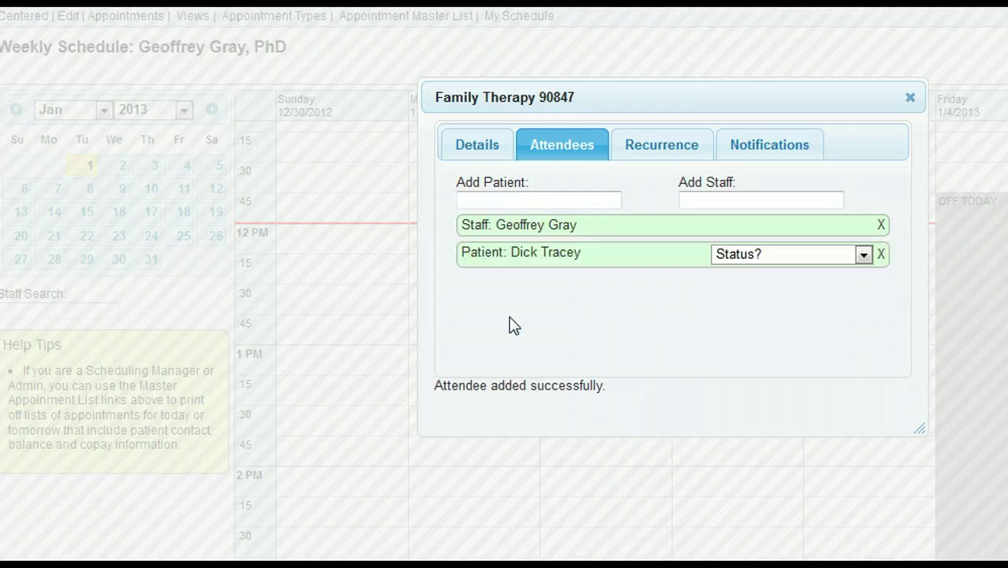
left_click(911, 99)
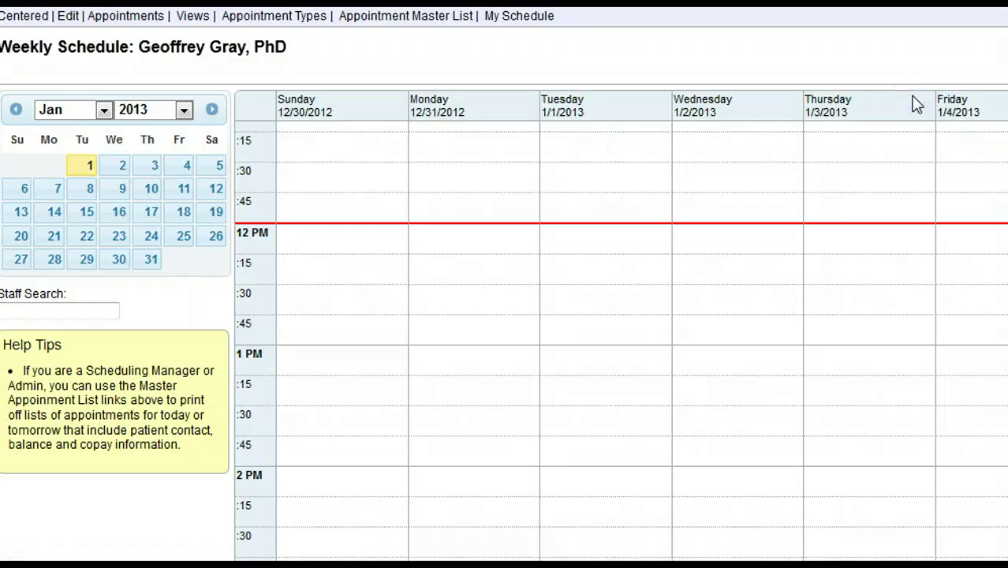
- Reopen the 12:30 PM Family Therapy appointment on Tuesday and add a weekly recurrence to it
left_click(615, 324)
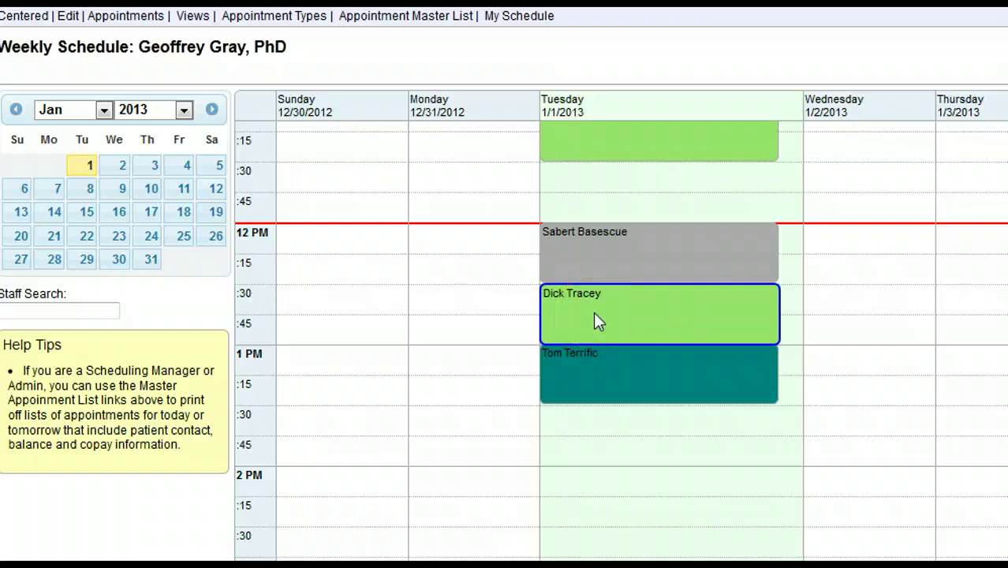
double_click(596, 315)
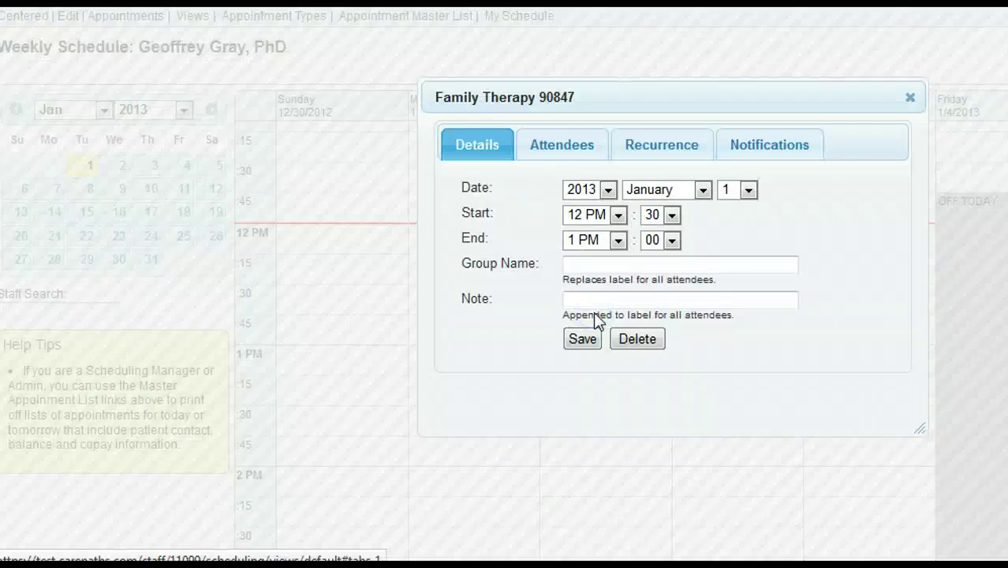
left_click(669, 154)
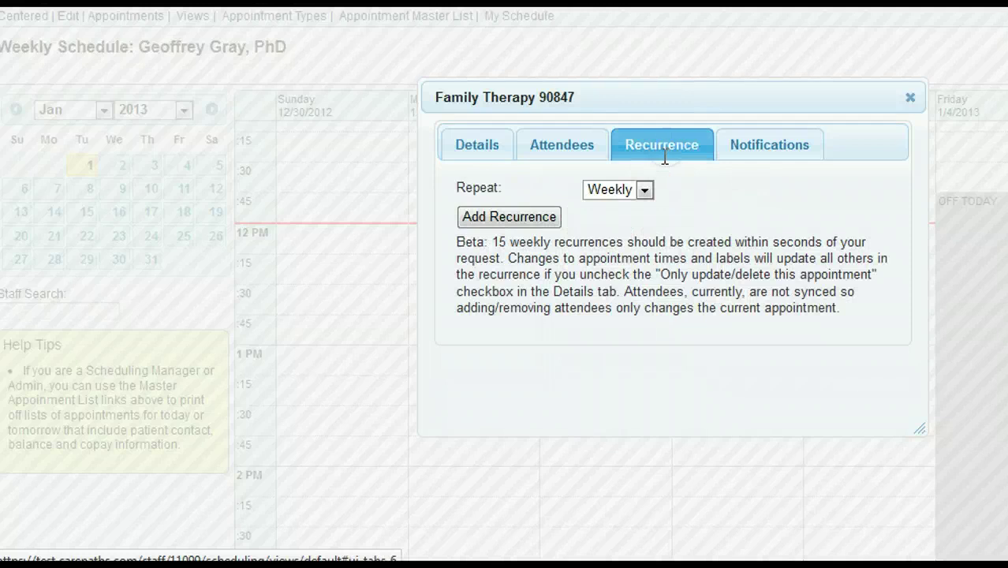
left_click(522, 224)
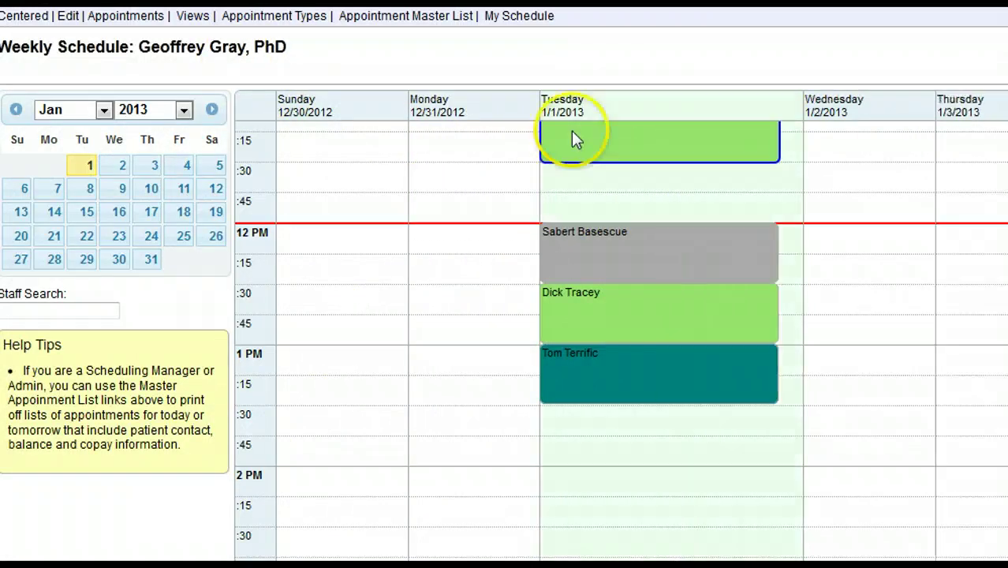
- Open the All Staff schedule view and examine the staff members' appointments for the day
left_click(193, 17)
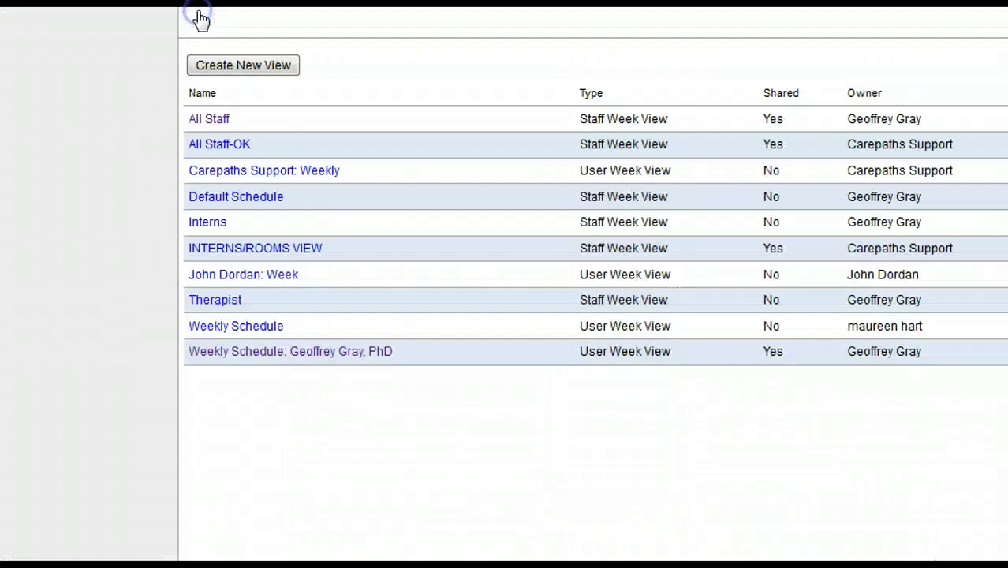
left_click(208, 120)
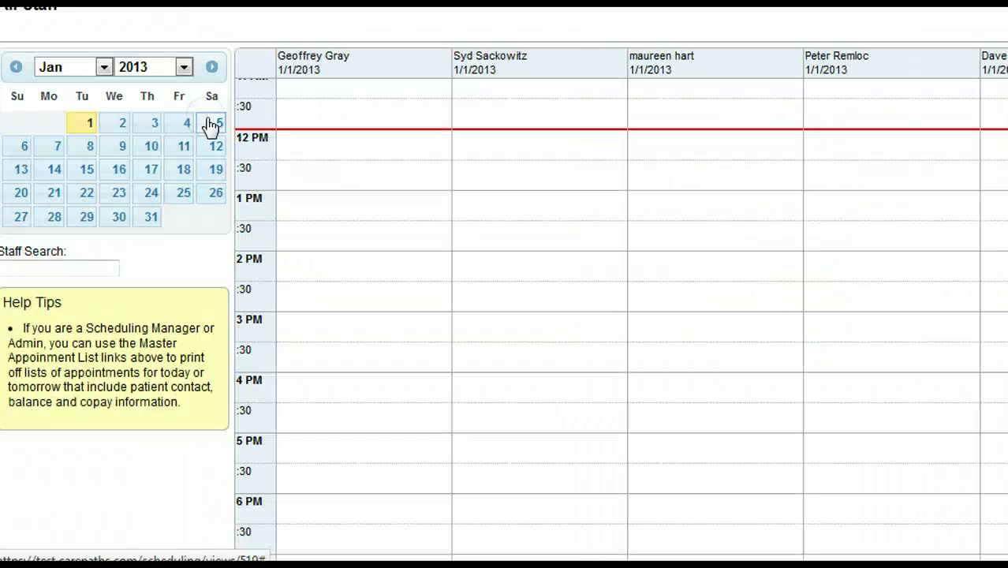
left_click(306, 57)
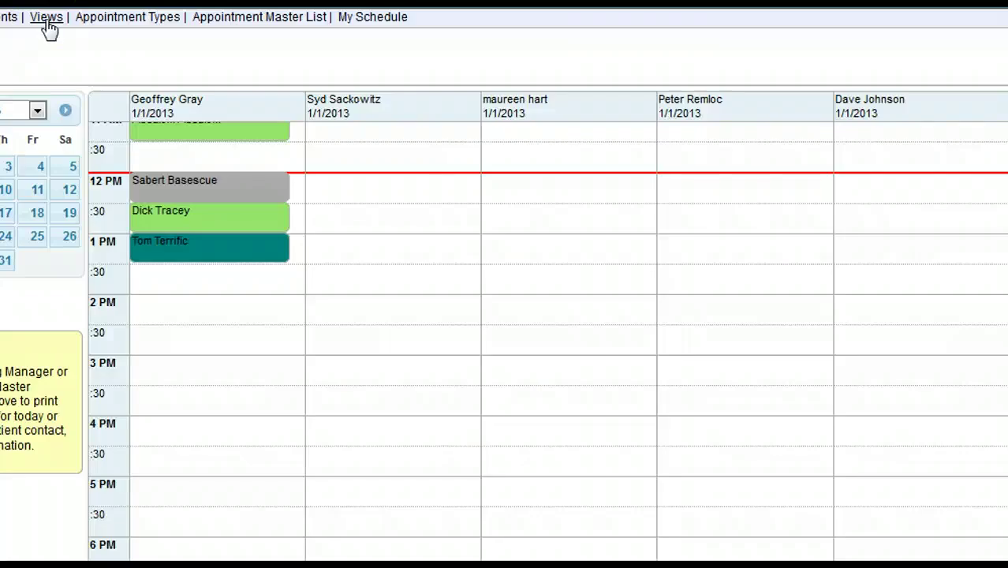
- Edit the shared User Week View at the end of the schedule views list, keep its 15-minute grid interval and save
left_click(47, 22)
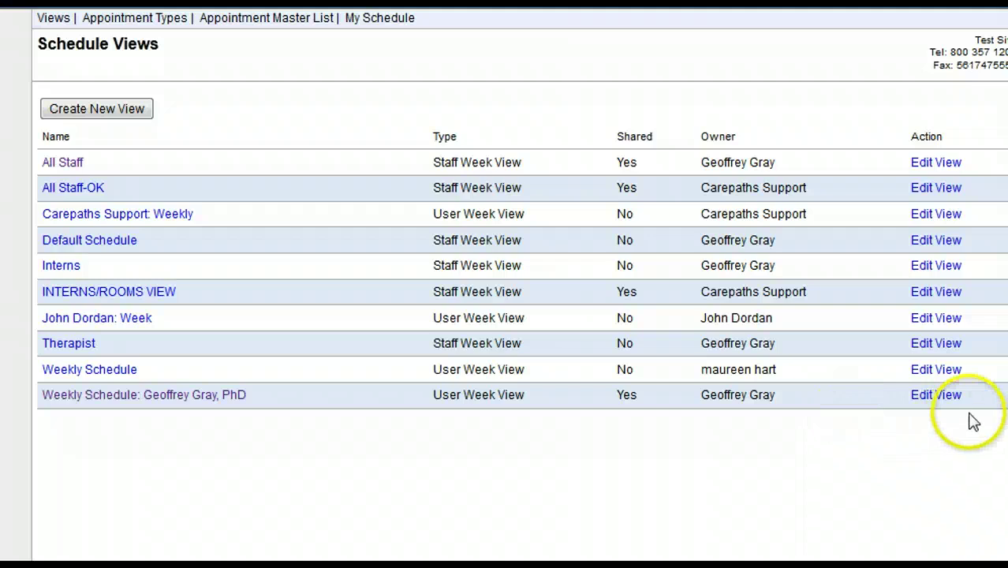
left_click(945, 399)
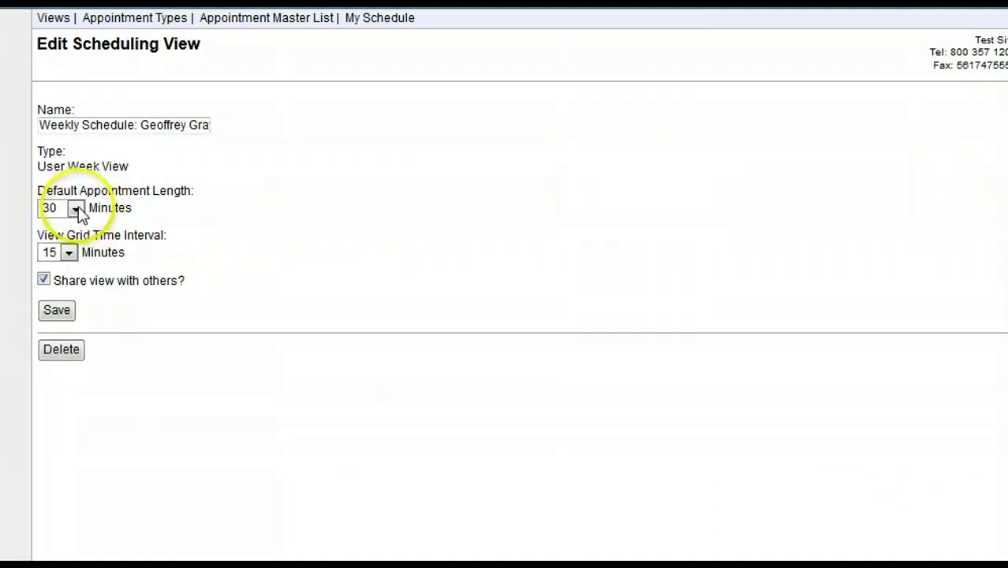
left_click(70, 253)
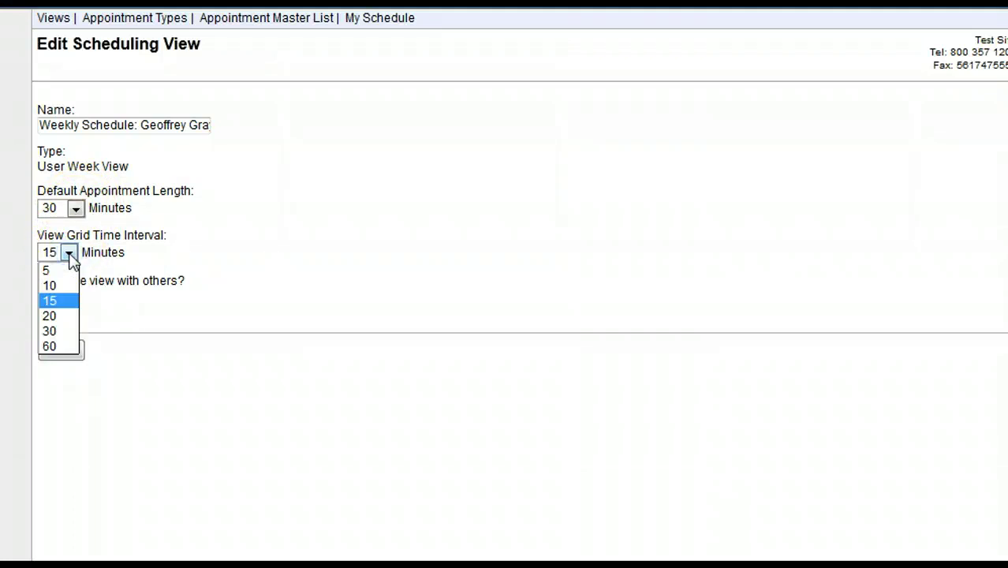
left_click(168, 259)
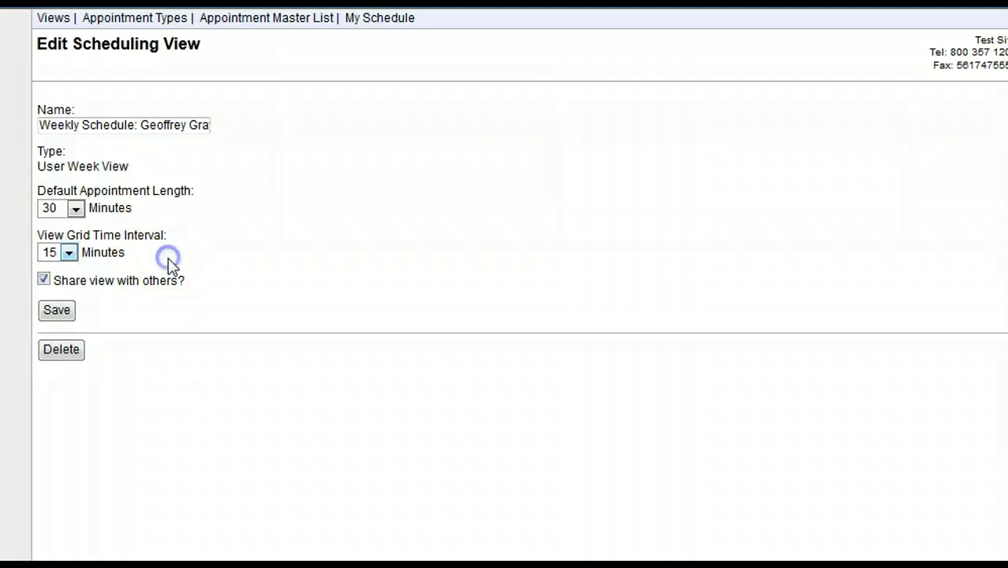
left_click(55, 311)
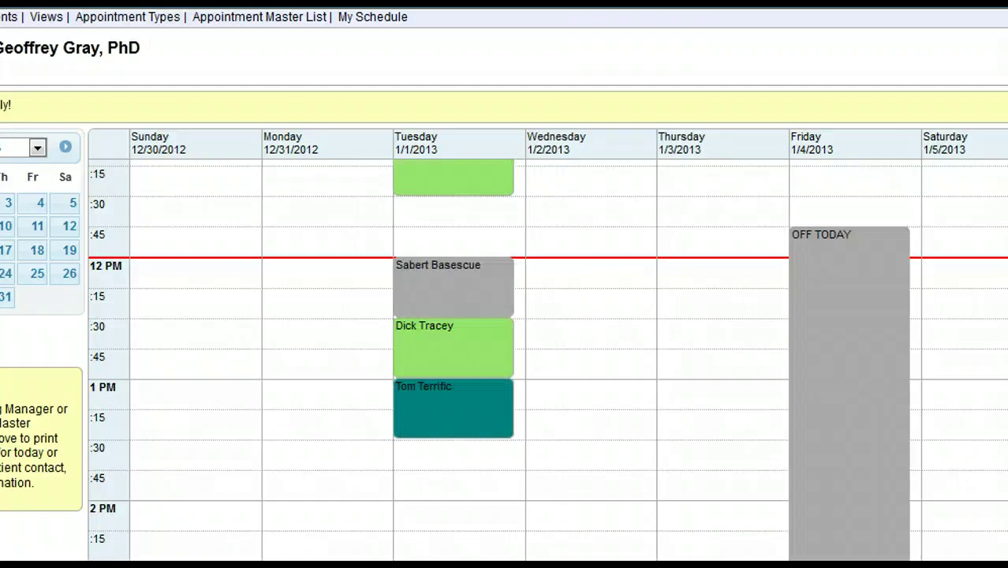
- Add a new appointment type named "Therapy 30 minutes" with Individual Appointment as its base type
left_click(137, 24)
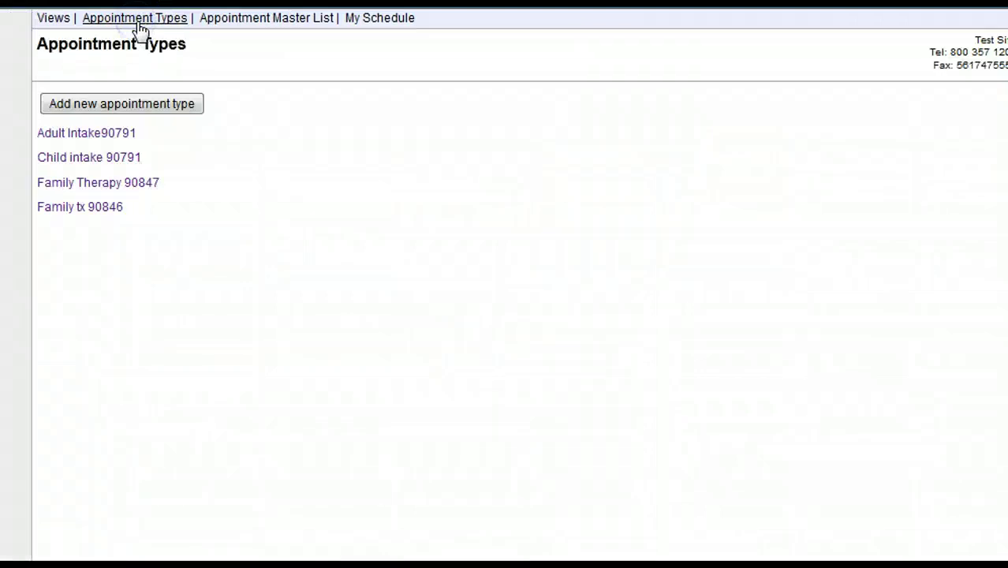
left_click(107, 108)
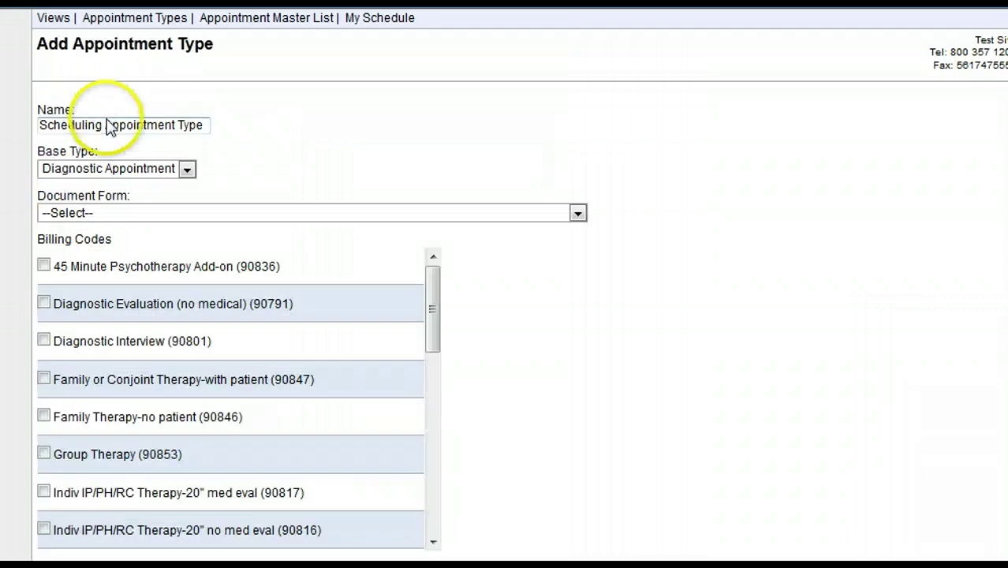
left_click_drag(203, 125, 40, 125)
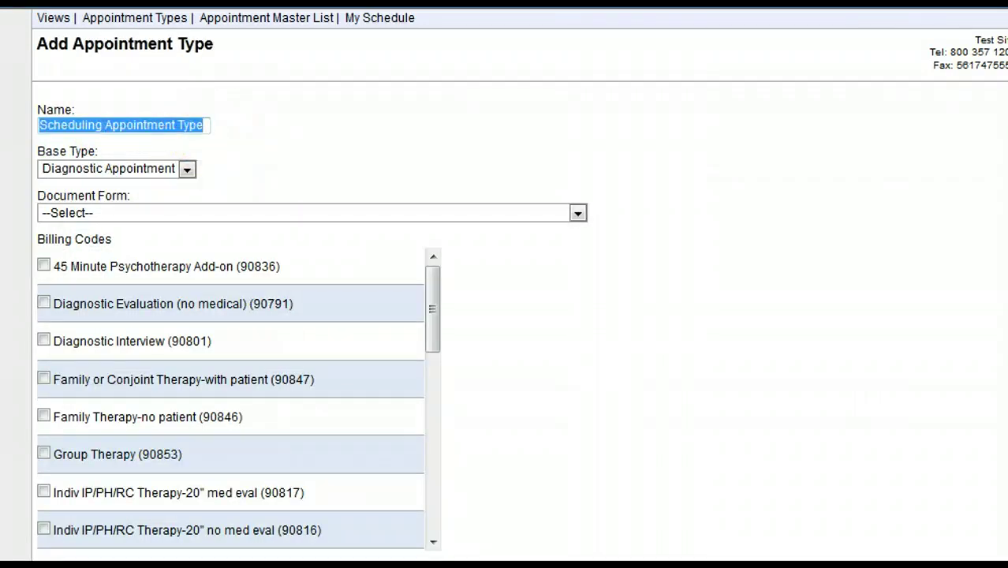
type("Therapy 30 minutes")
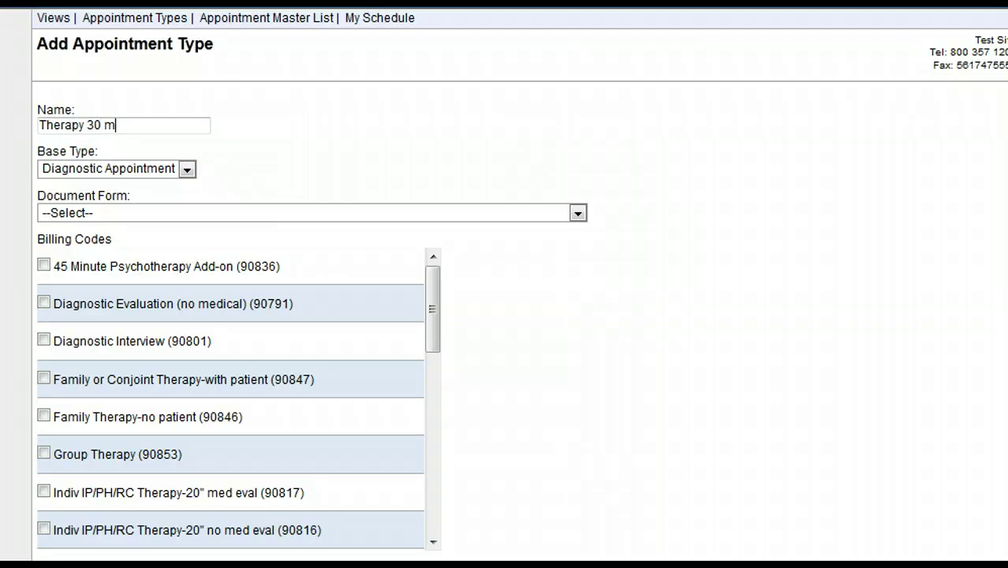
left_click(68, 169)
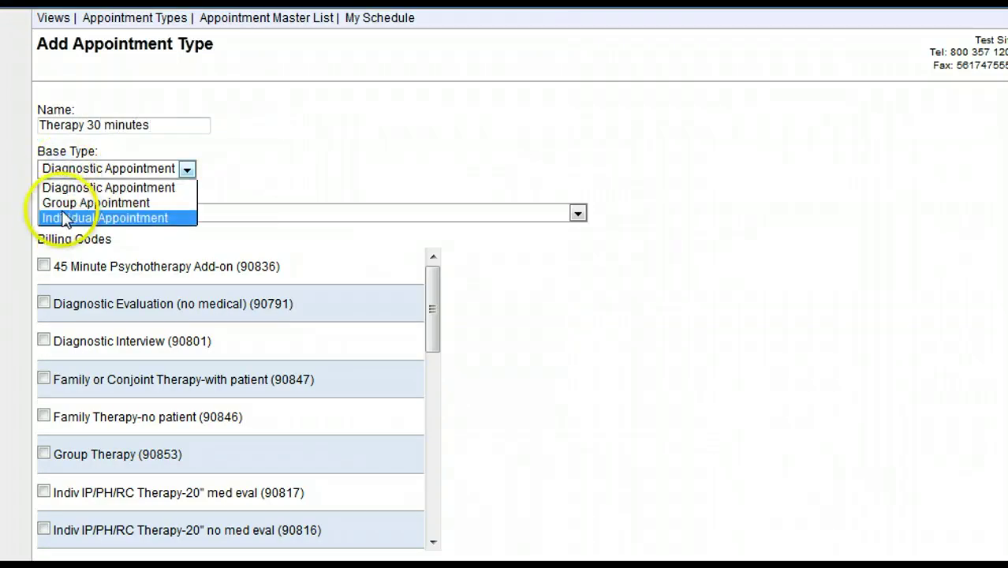
left_click(64, 217)
- Assign the Clinician Progress Note (R) document form and the Psychotherapy 30 min (90832) billing code to the appointment type
left_click(64, 212)
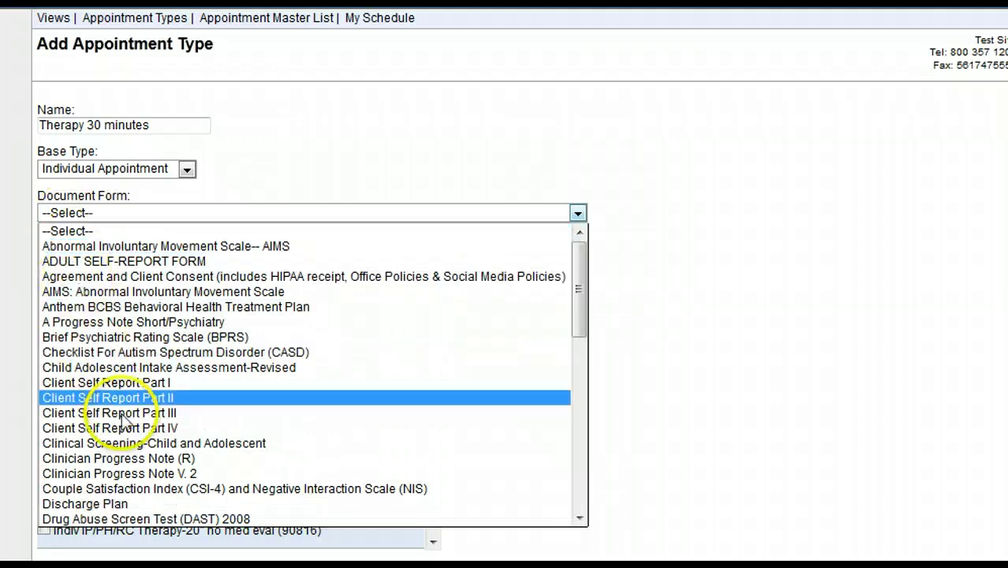
left_click(132, 455)
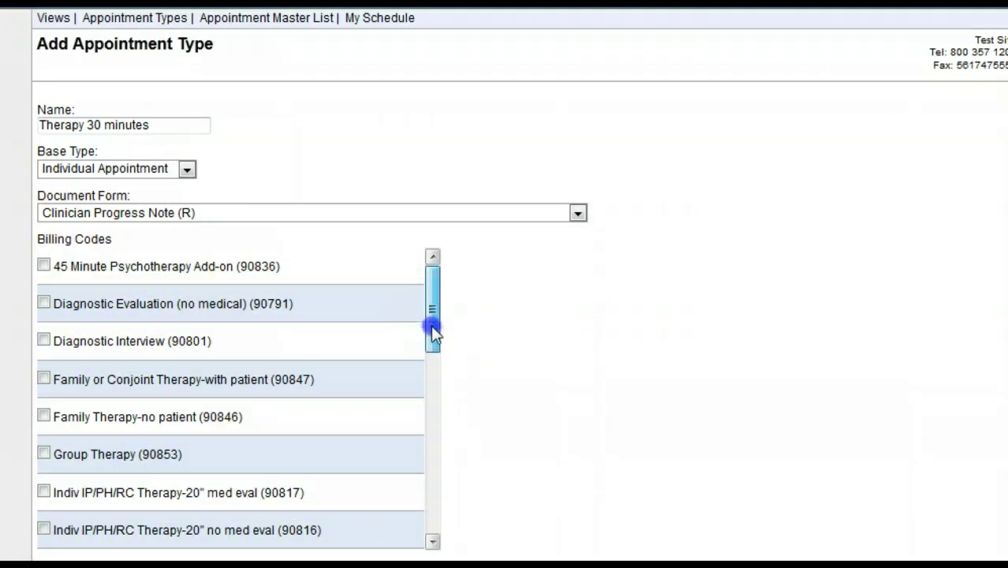
left_click_drag(431, 325, 453, 483)
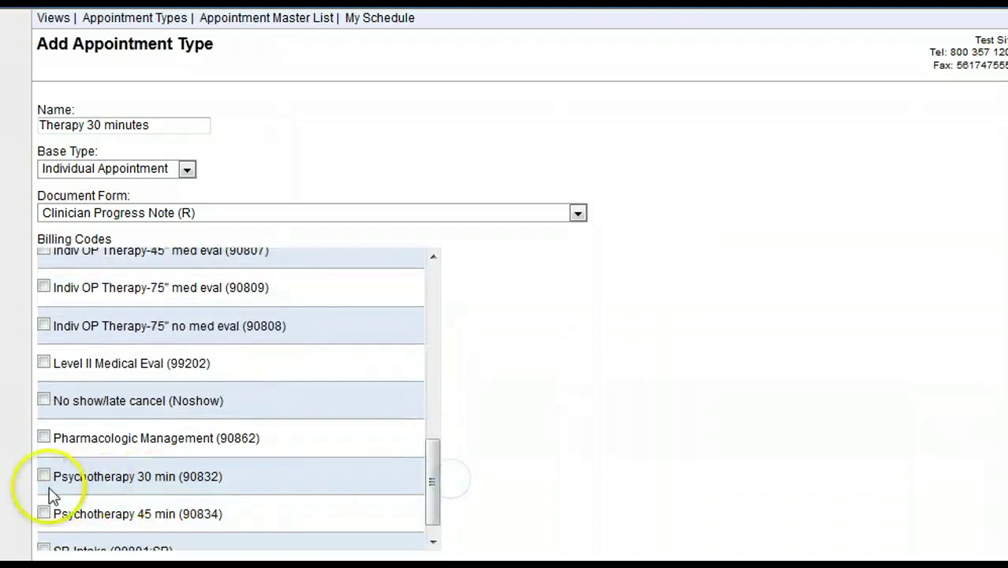
left_click(44, 477)
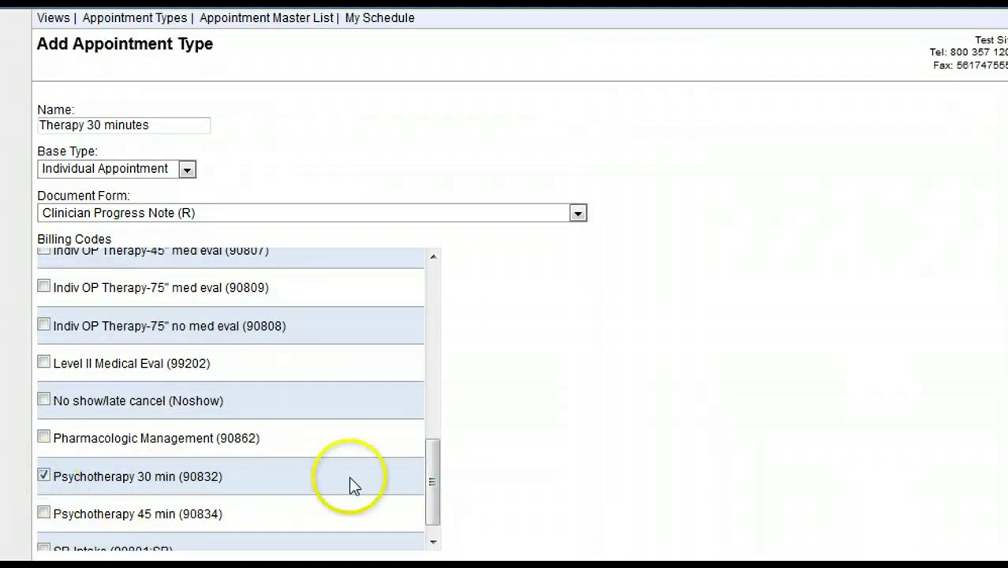
- Set the color of the Therapy 30 minutes appointment type to Blue and save it
left_click_drag(431, 464, 435, 533)
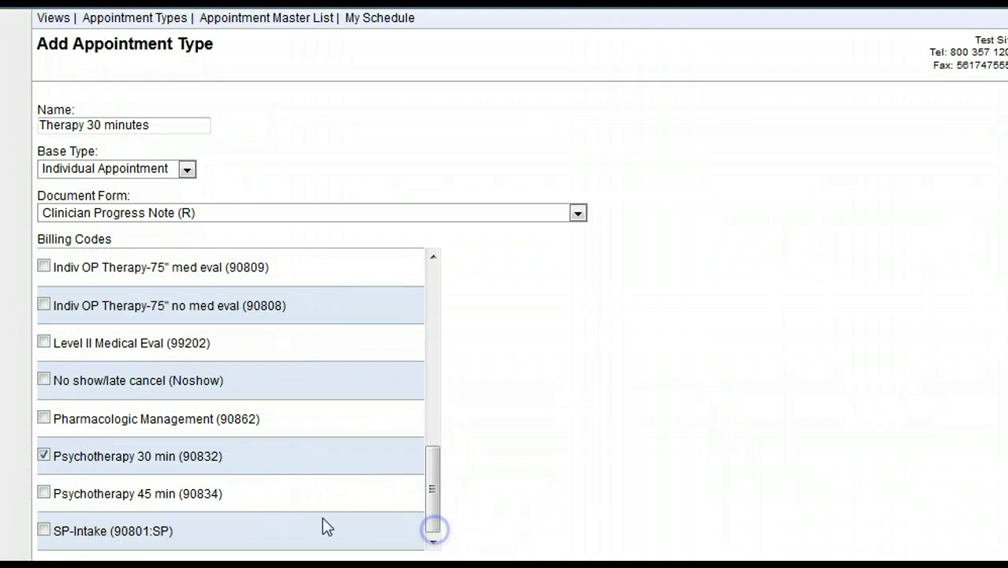
scroll(185, 400, "down", 3)
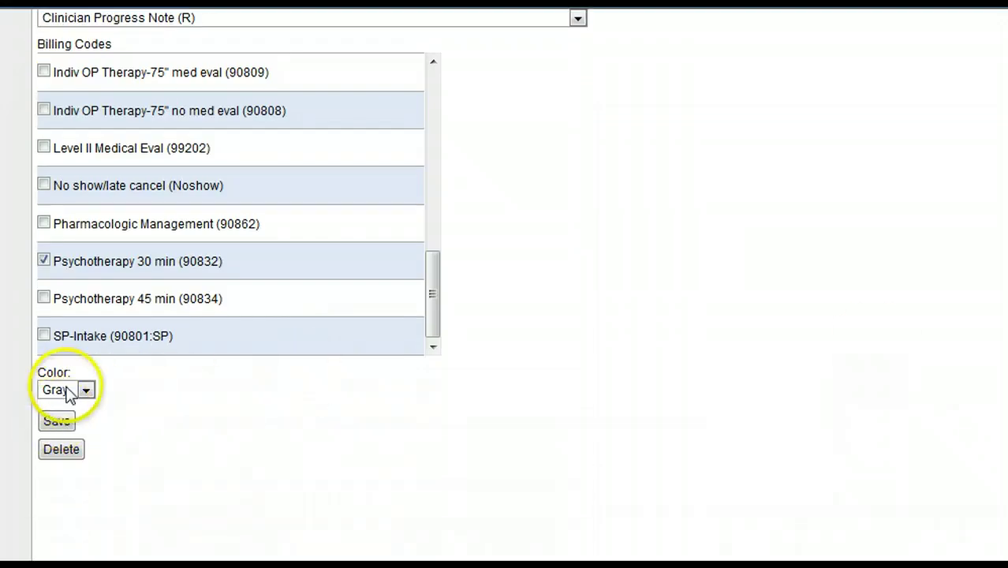
left_click(69, 391)
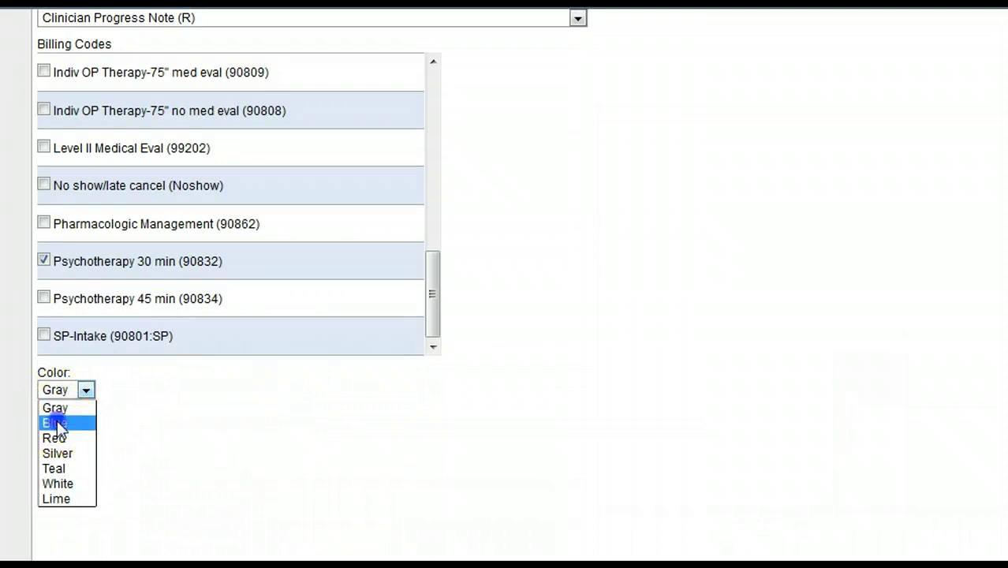
left_click(55, 423)
left_click(58, 422)
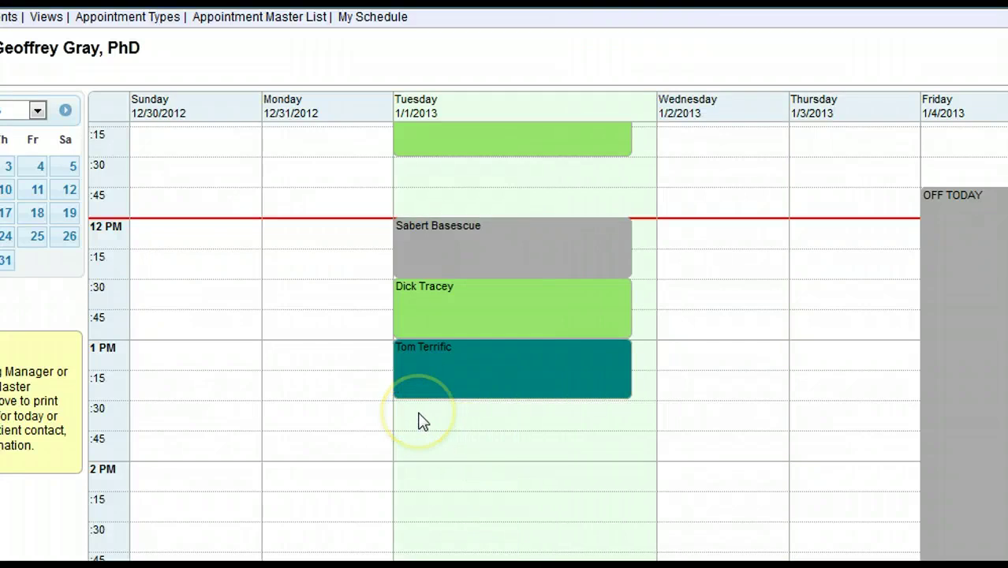
- Create a Therapy 30 minutes appointment on Tuesday, January 1, 2013 from 1:30 PM to 2:00 PM and save it
left_click(420, 413)
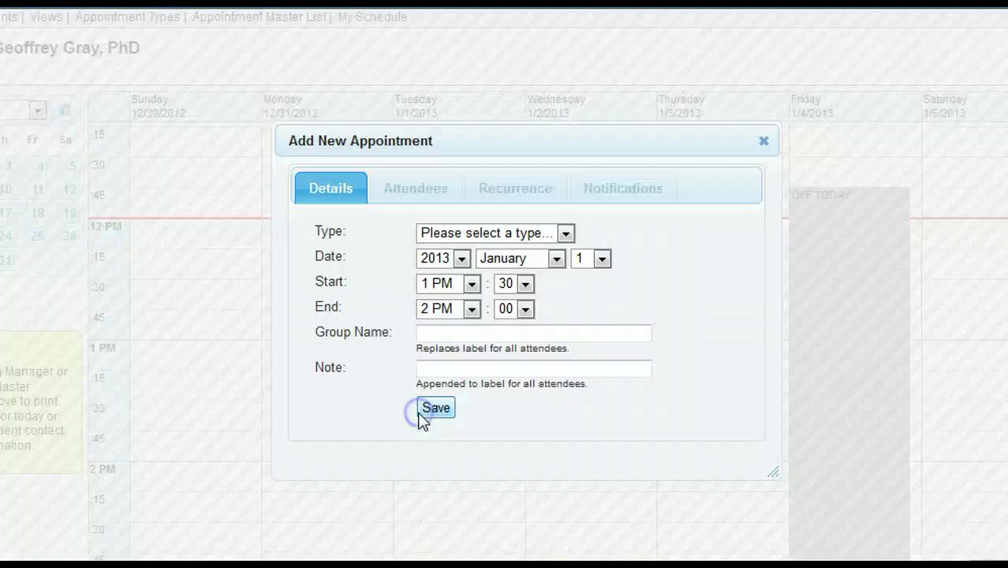
left_click(503, 233)
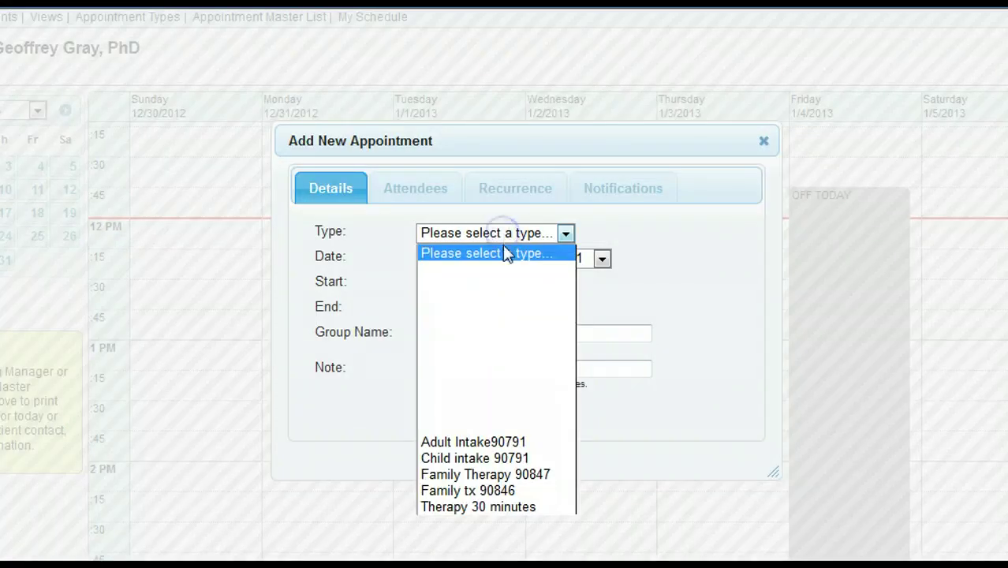
left_click(478, 506)
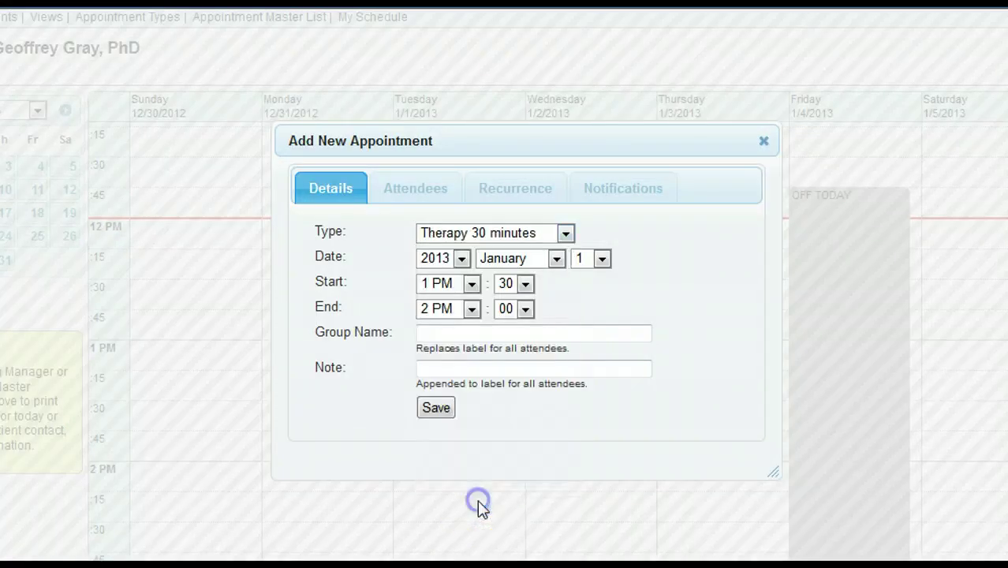
left_click(437, 409)
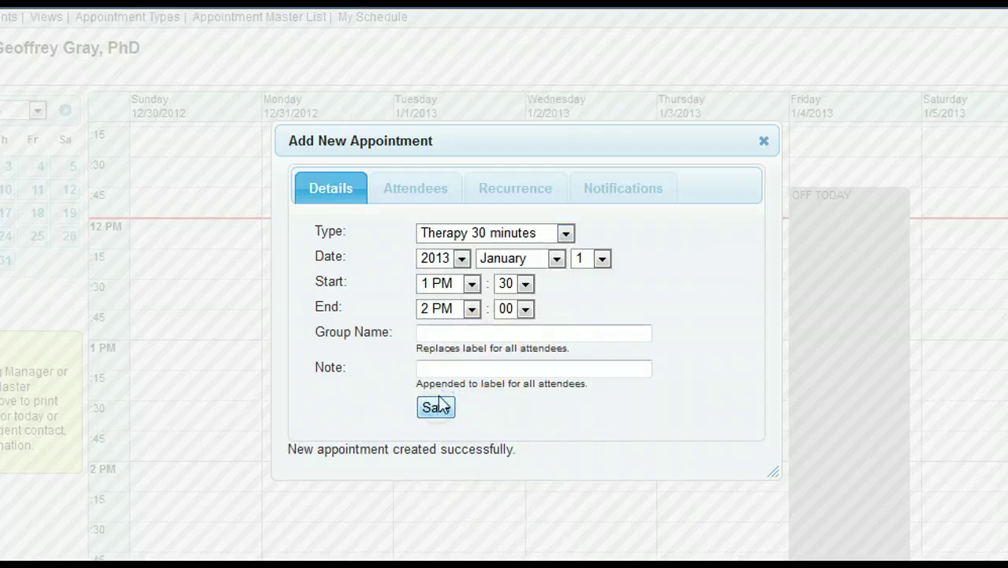
- Add a patient whose name starts with "a" as attendee of the new therapy appointment and close its window
left_click(414, 189)
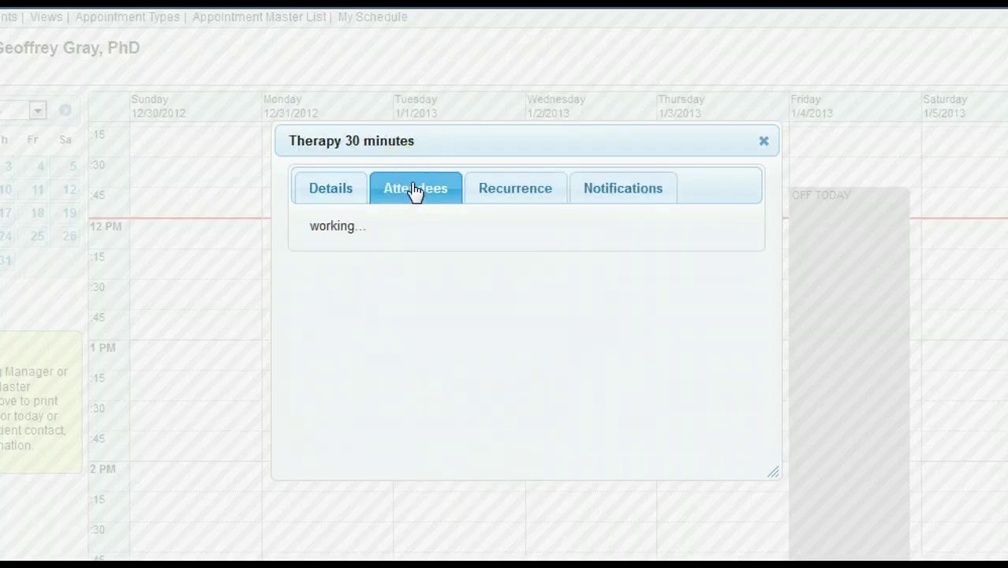
left_click(332, 246)
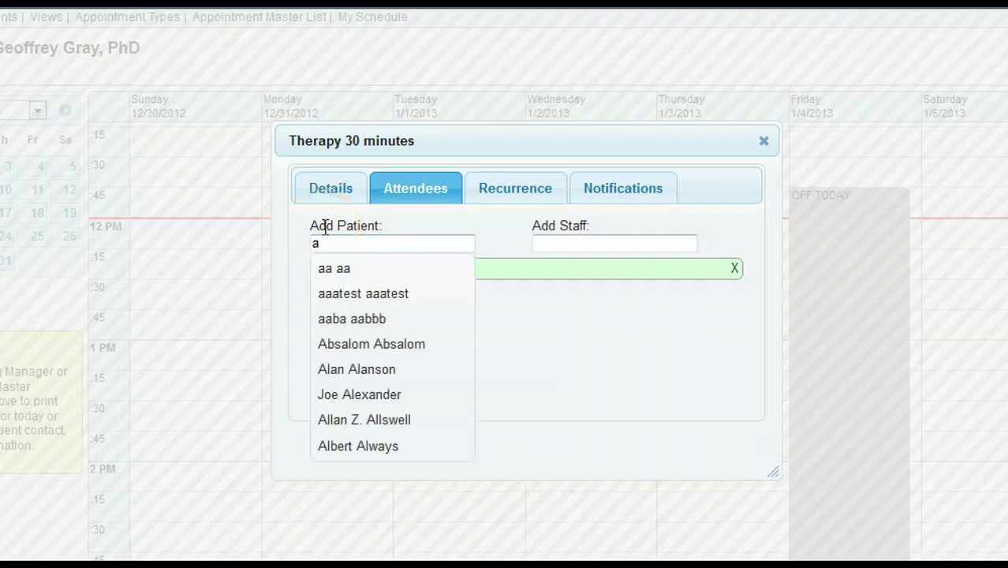
left_click(358, 344)
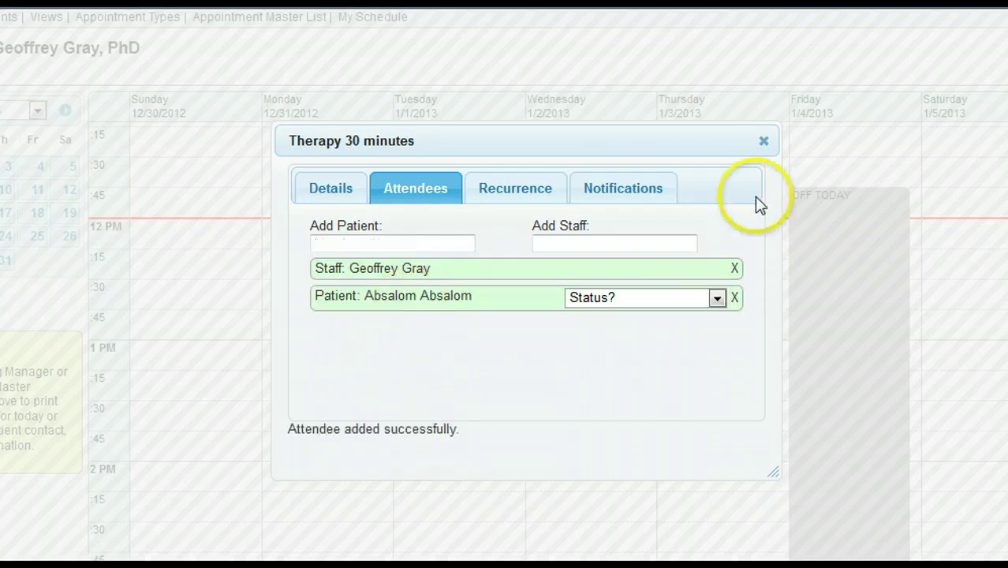
left_click(764, 143)
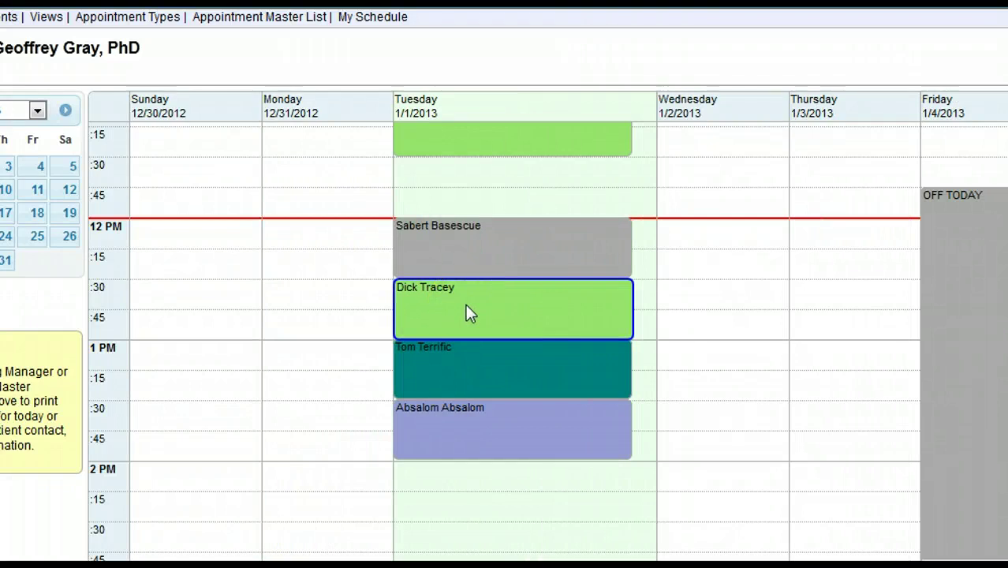
- Check in the patient of Tuesday's 12:30 PM Family Therapy 90847 appointment with the status Completed
left_click(467, 307)
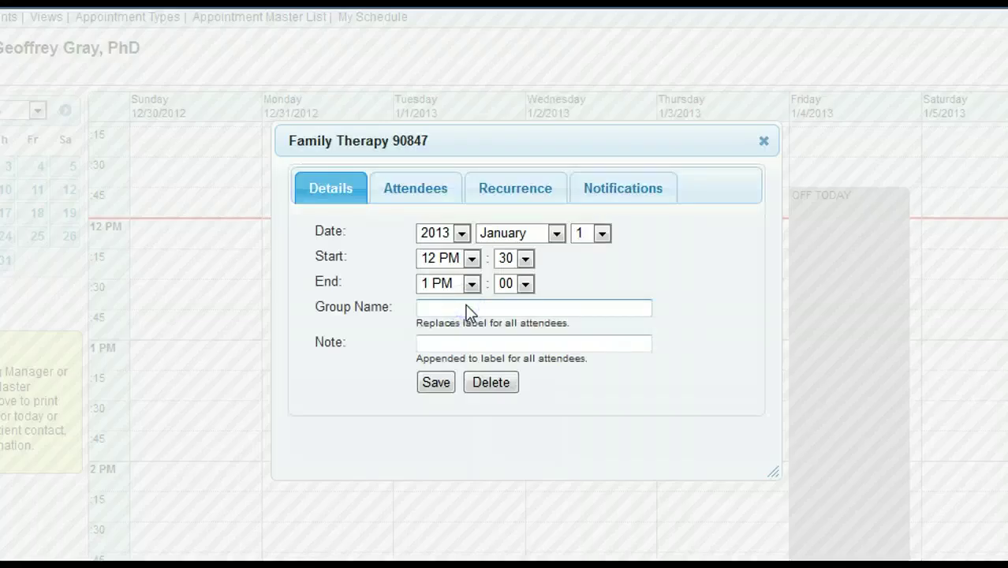
left_click(416, 191)
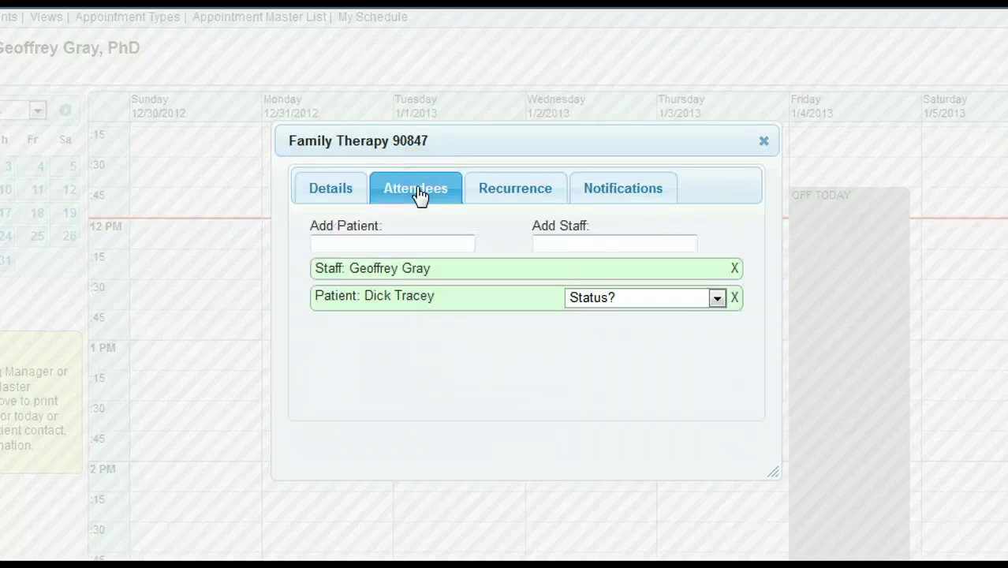
left_click(607, 297)
left_click(618, 370)
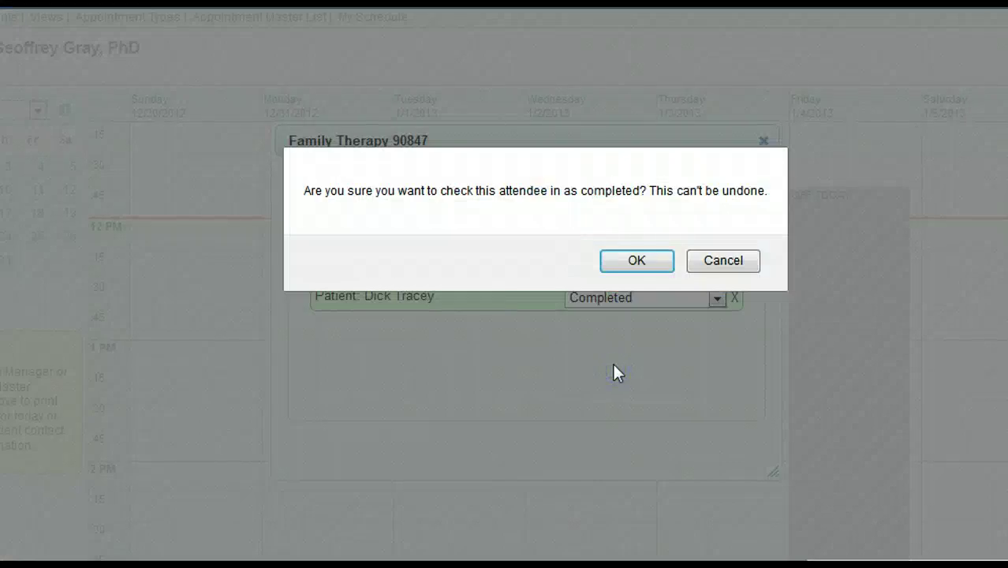
left_click(636, 260)
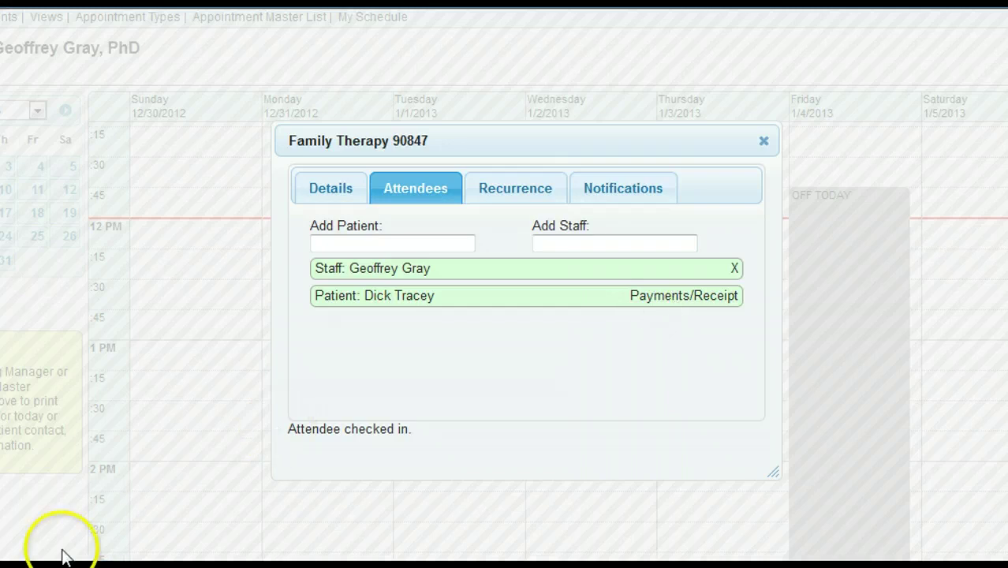
- Open the checked-in patient's payments and receipt page, and view the patient's documents list
left_click(688, 304)
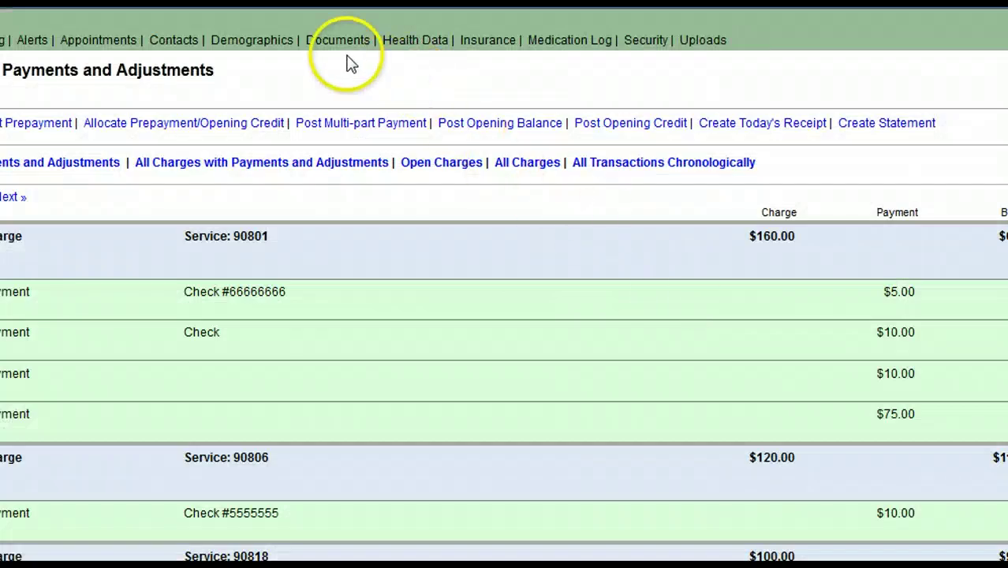
left_click(348, 49)
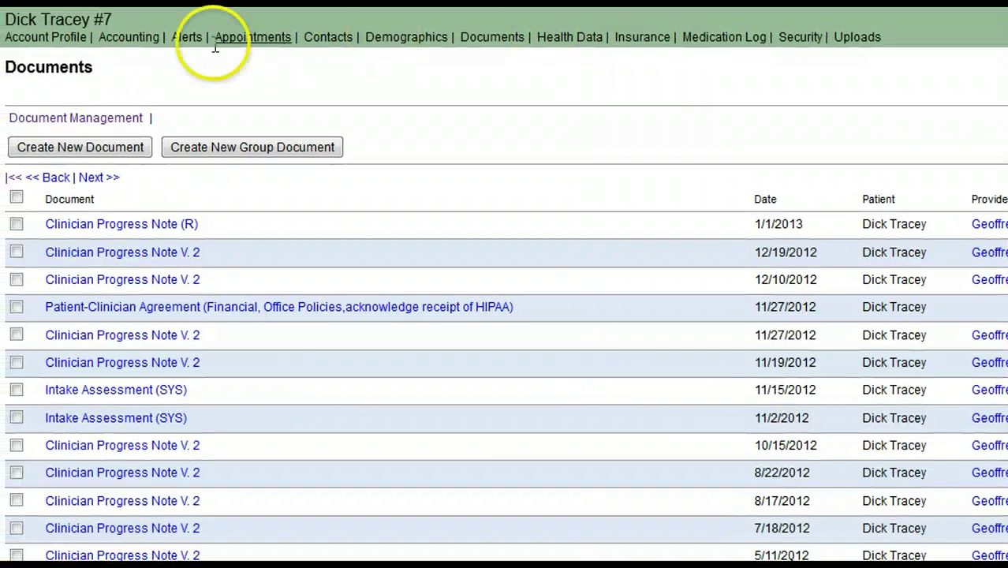
- Open the patient's new accounting view and examine the most recent open charges on page 8
left_click(140, 41)
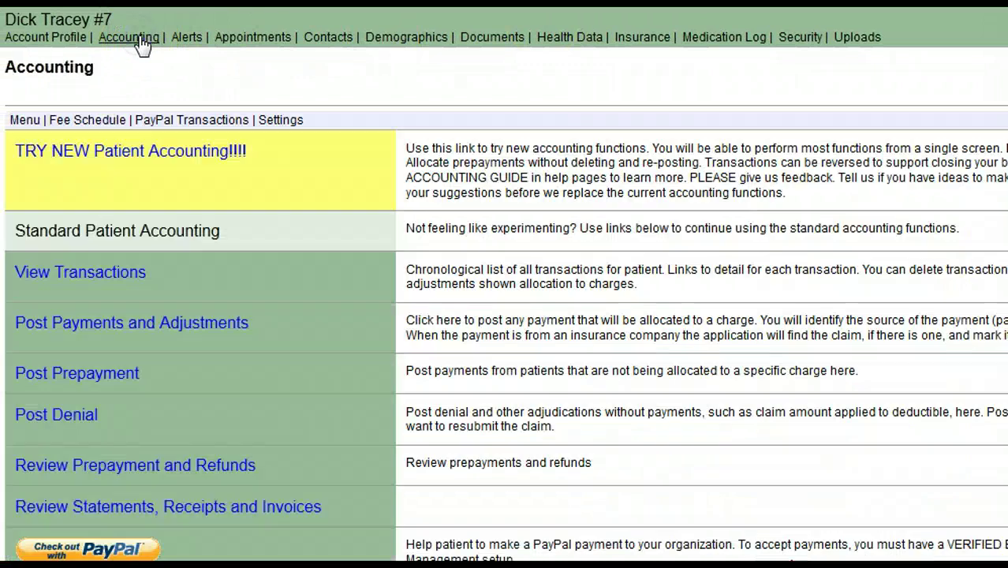
left_click(130, 153)
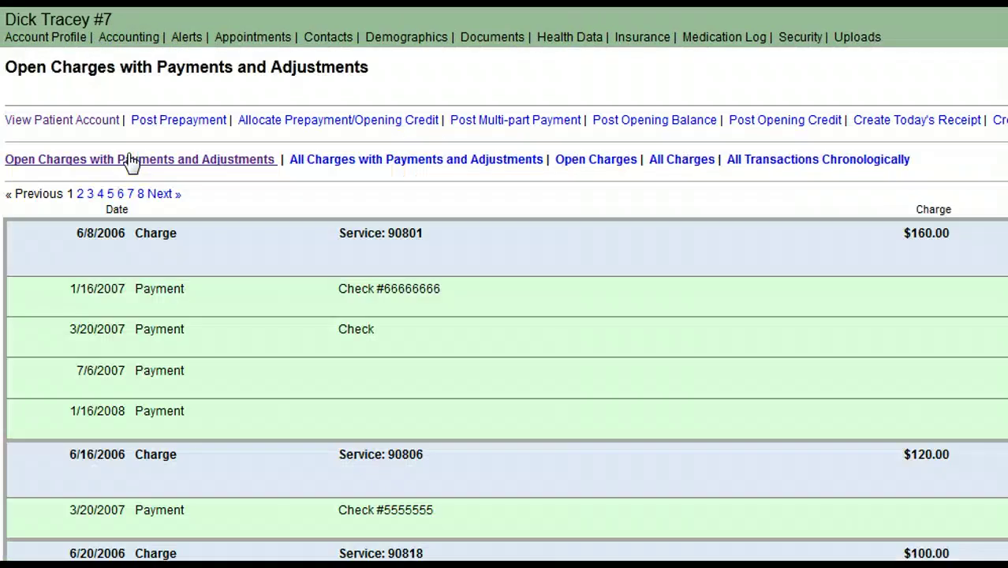
left_click(141, 194)
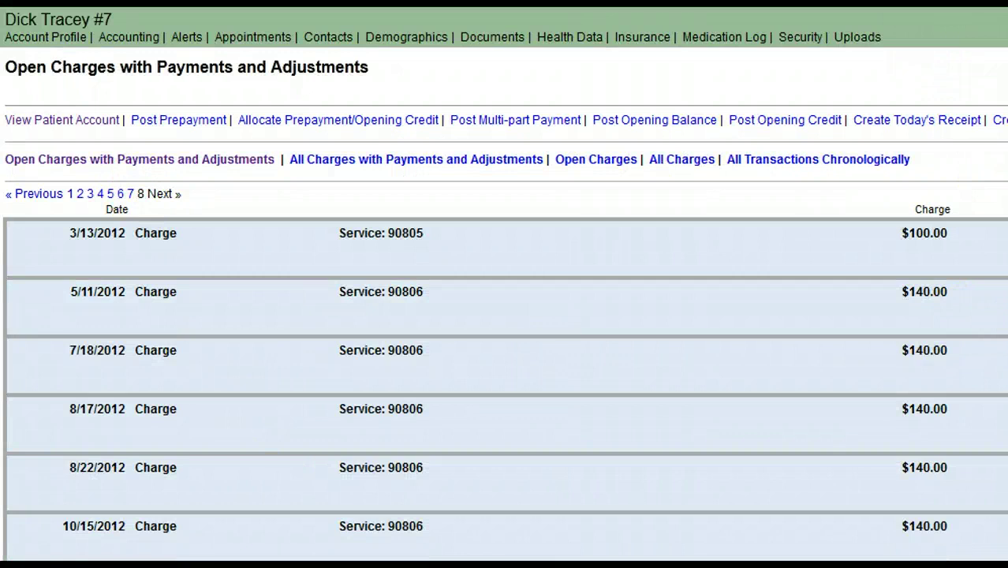
scroll(101, 552, "down", 5)
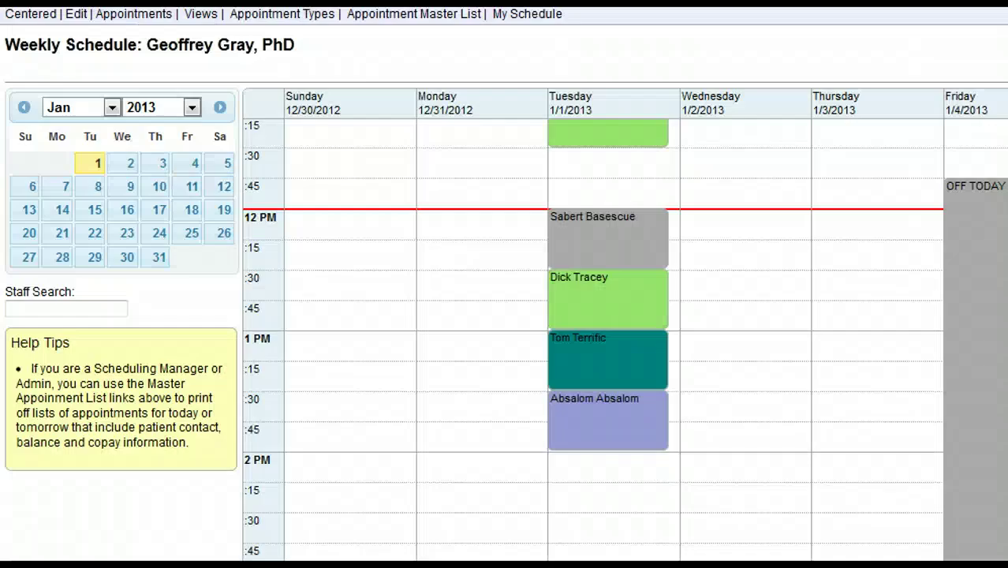
- Open the appointment master list for 1/1/2013 from the weekly schedule and review its status, balance and copay information
mouse_move(362, 327)
left_click(430, 24)
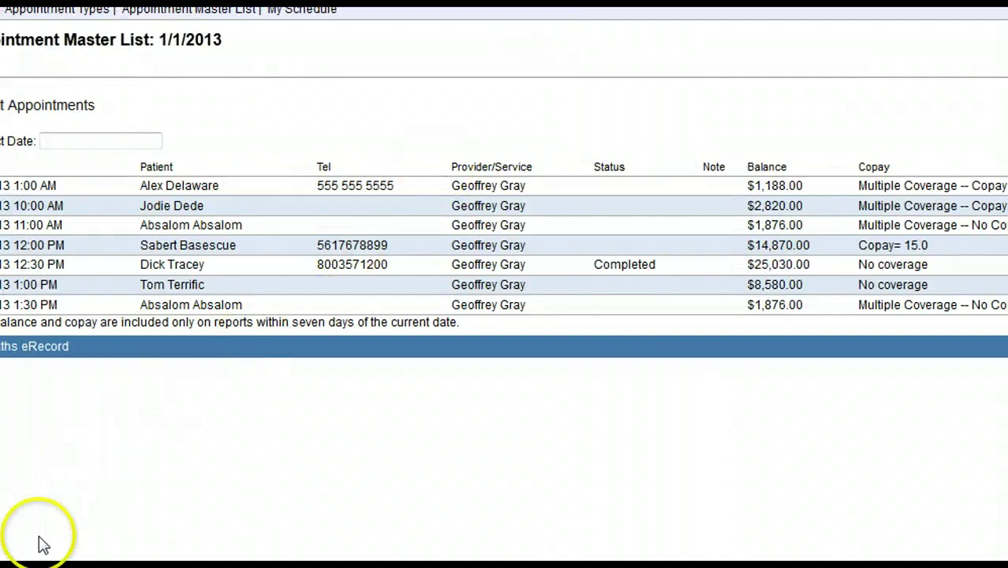
- Go to the site administration settings and view the Alerts settings
left_click(194, 25)
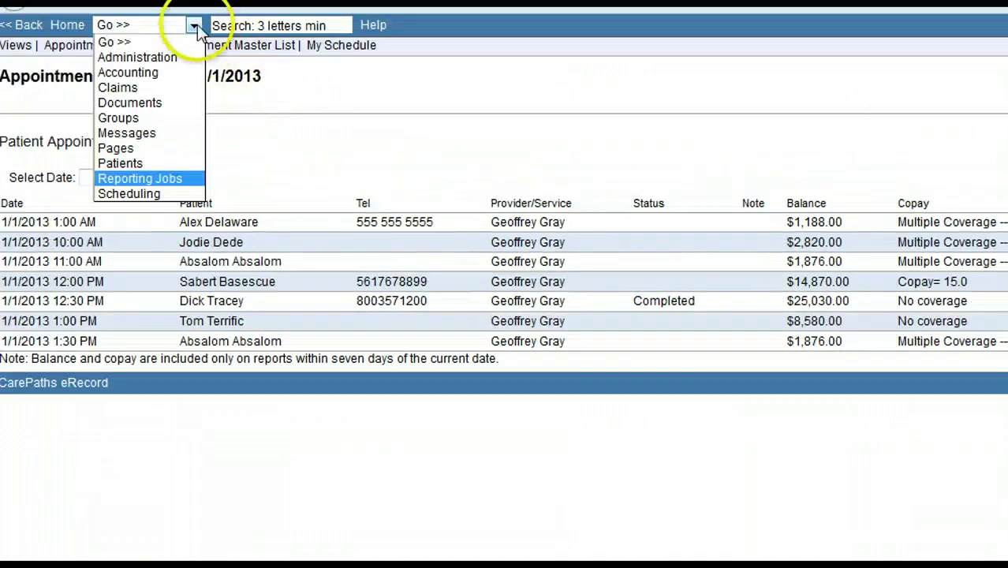
left_click(139, 59)
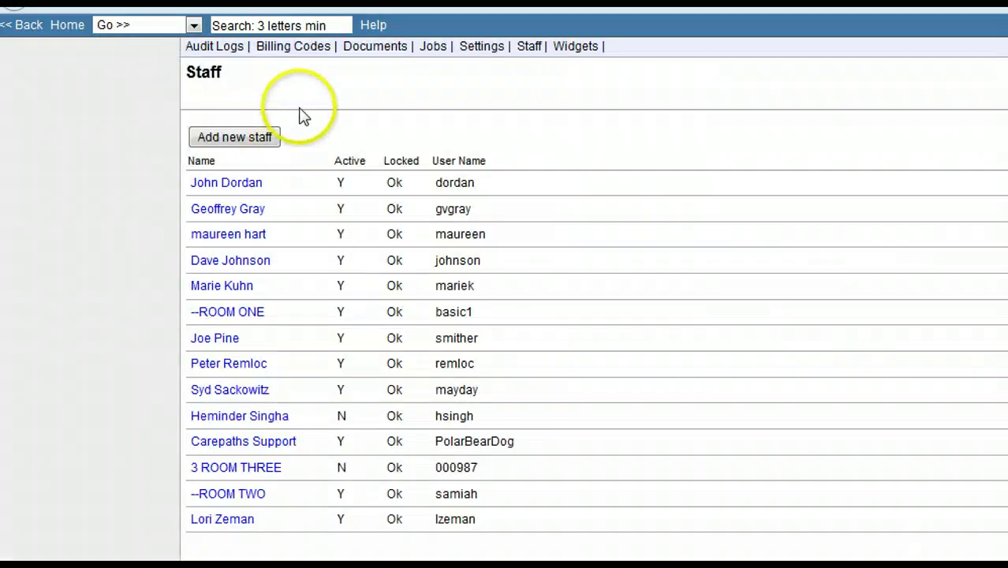
left_click(193, 25)
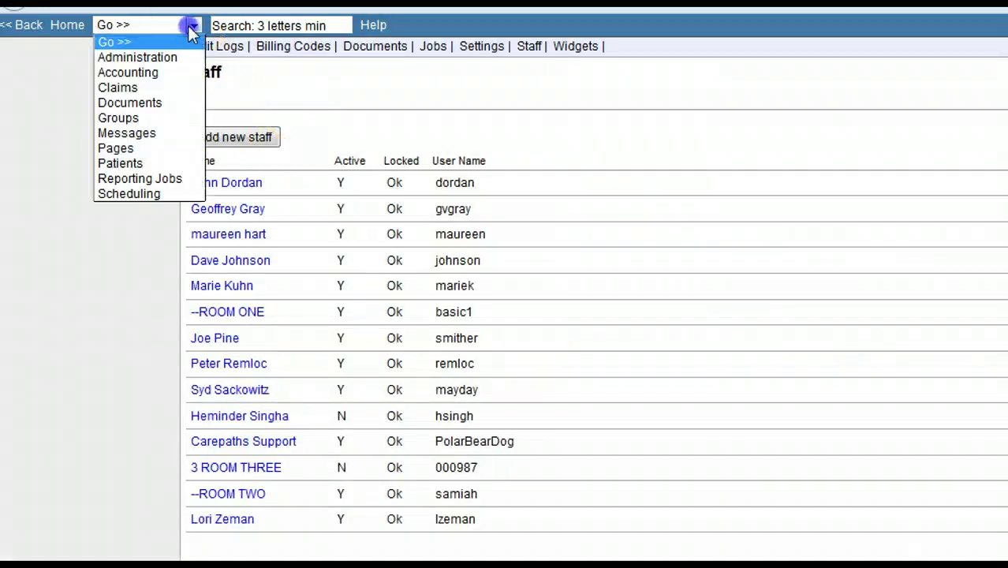
left_click(490, 52)
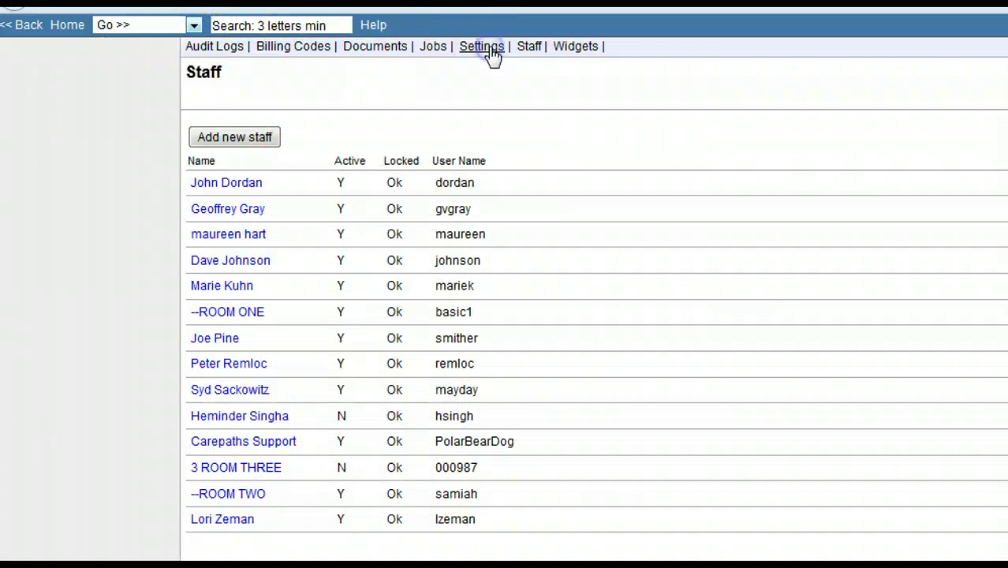
left_click(489, 50)
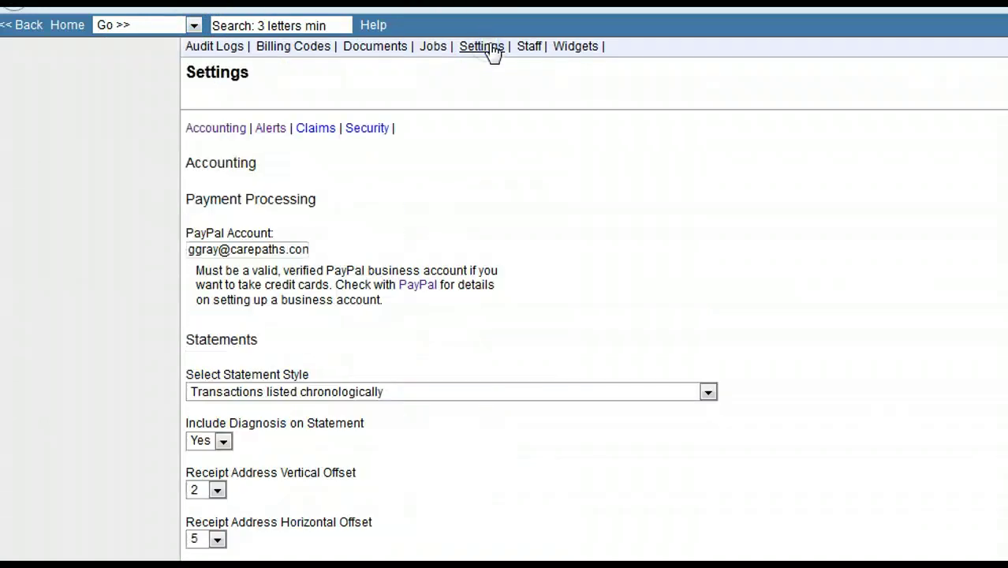
left_click(275, 129)
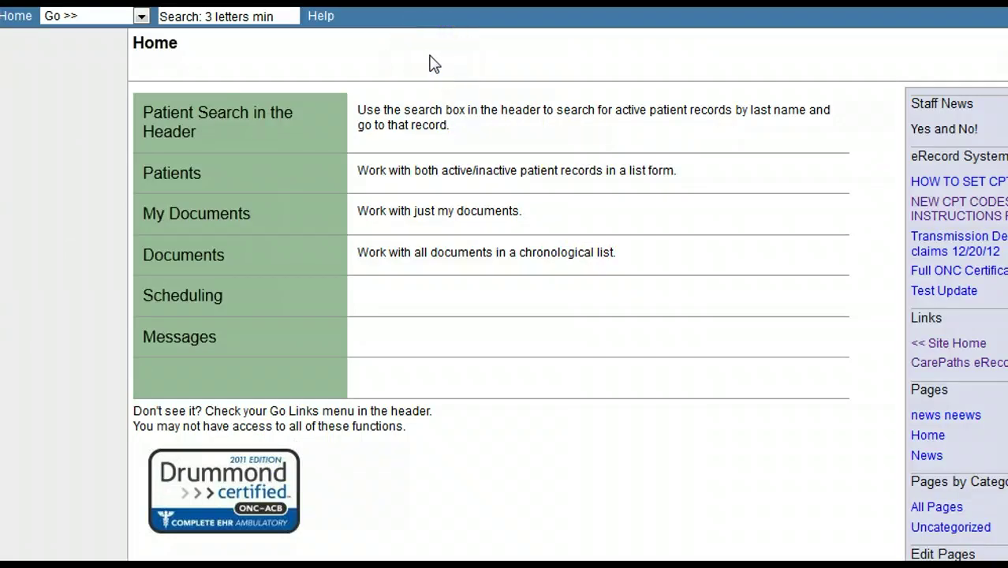
- Go to the administration jobs page and start creating a new job
left_click(134, 19)
left_click(88, 49)
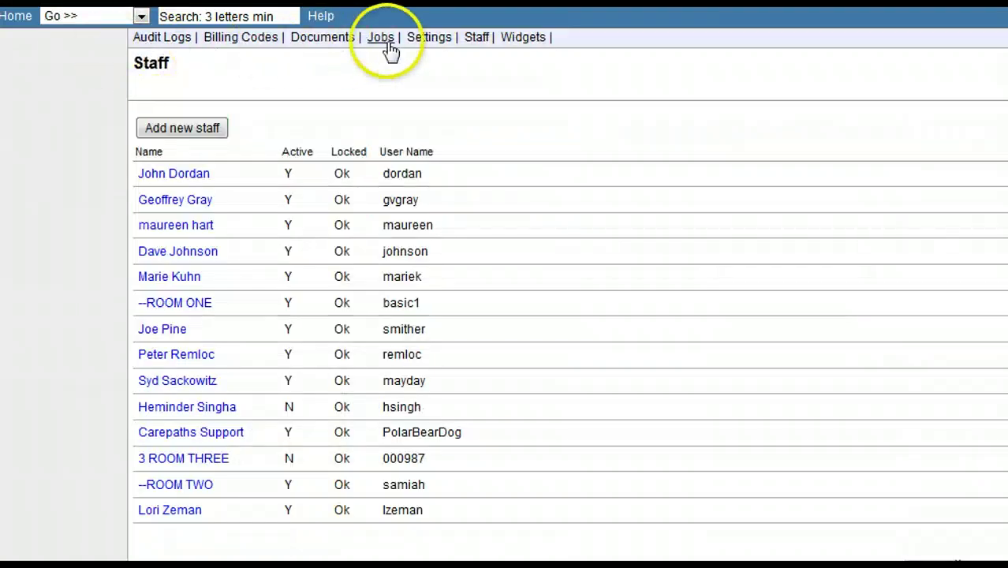
left_click(382, 40)
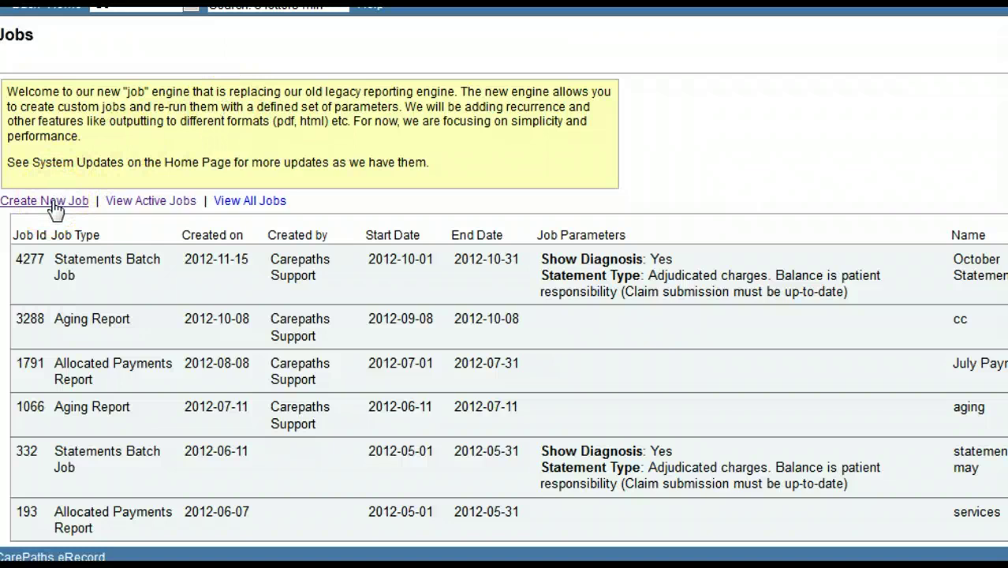
left_click(52, 203)
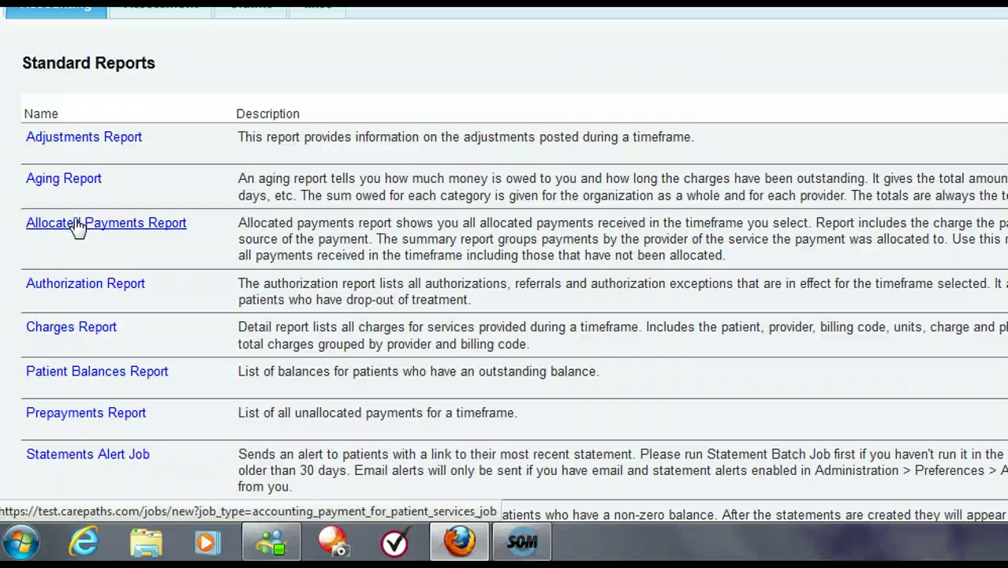
- Examine the standard accounting reports and statement jobs offered for the new job
left_click(79, 225)
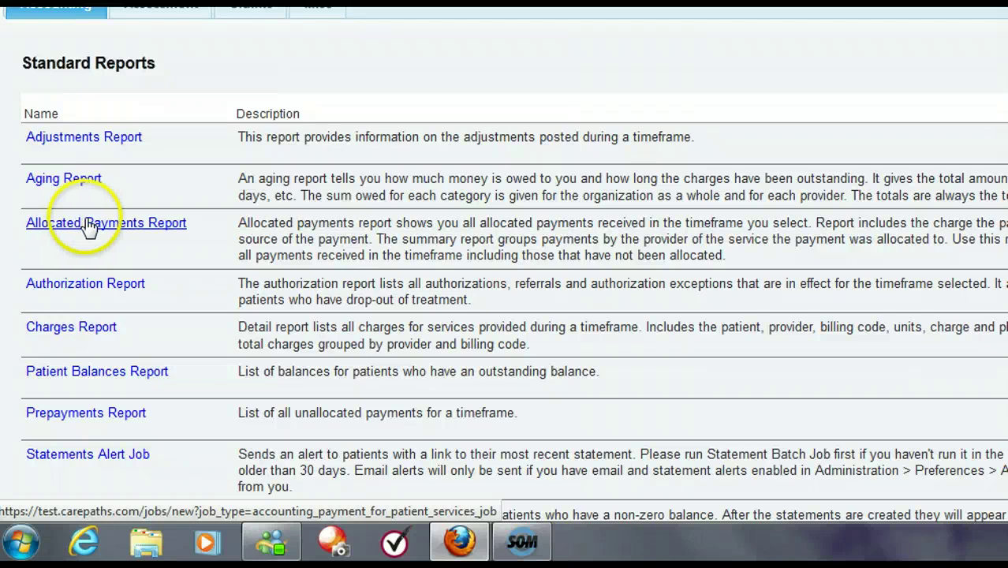
left_click(110, 283)
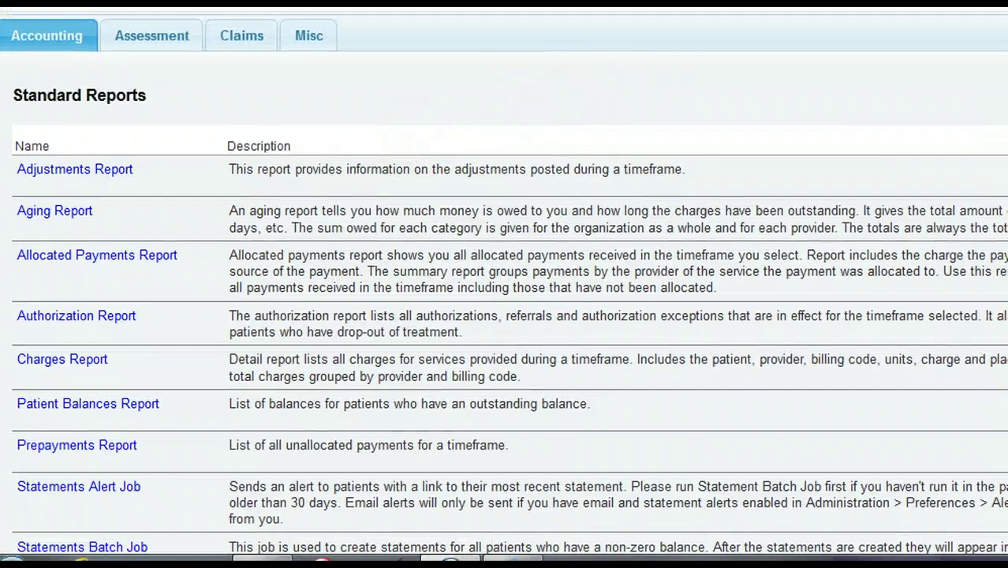
left_click(250, 12)
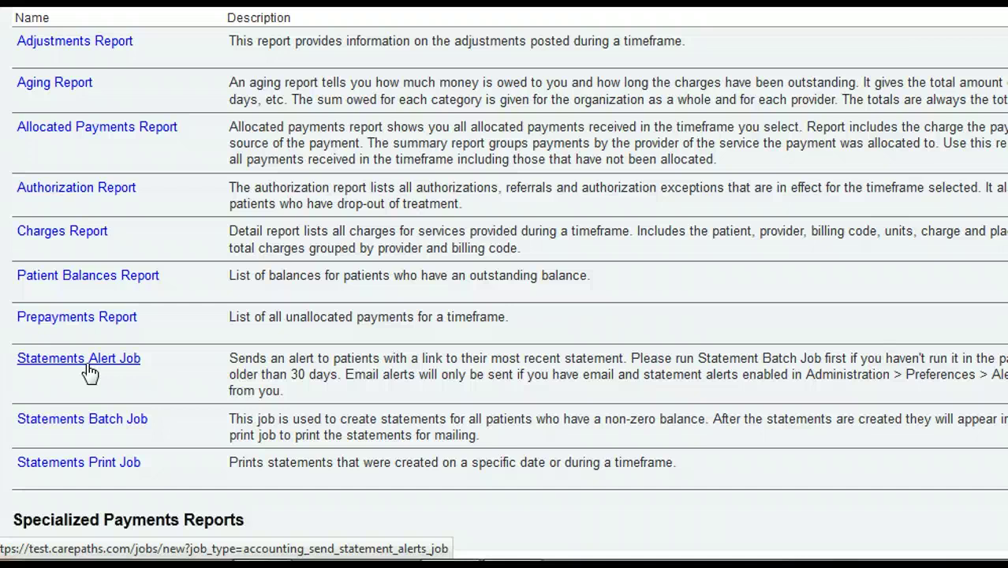
- Go to the site's home page and sign in as a patient with the patient's user ID and account password
left_click(36, 505)
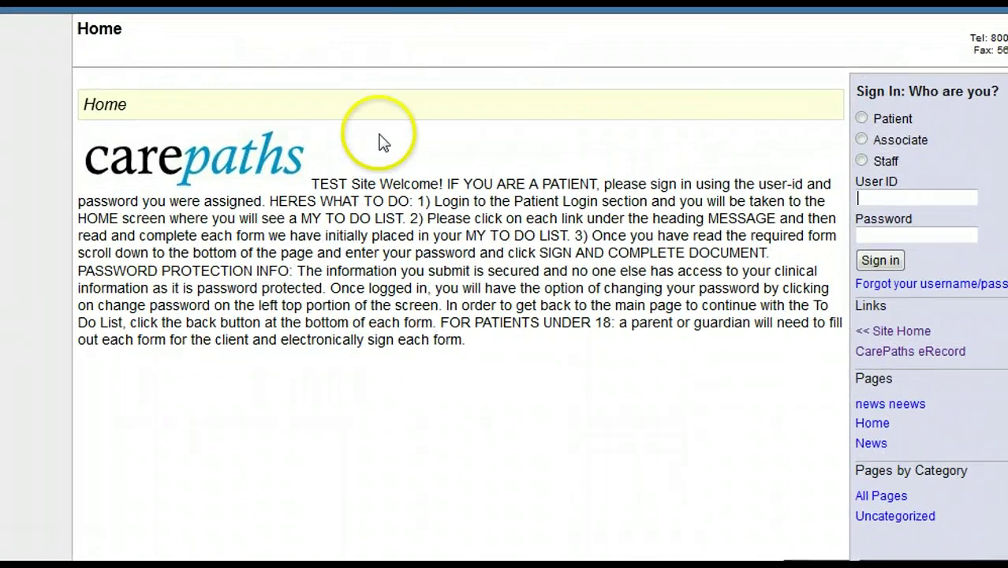
left_click(862, 120)
left_click(876, 197)
type("ashley")
key("Tab")
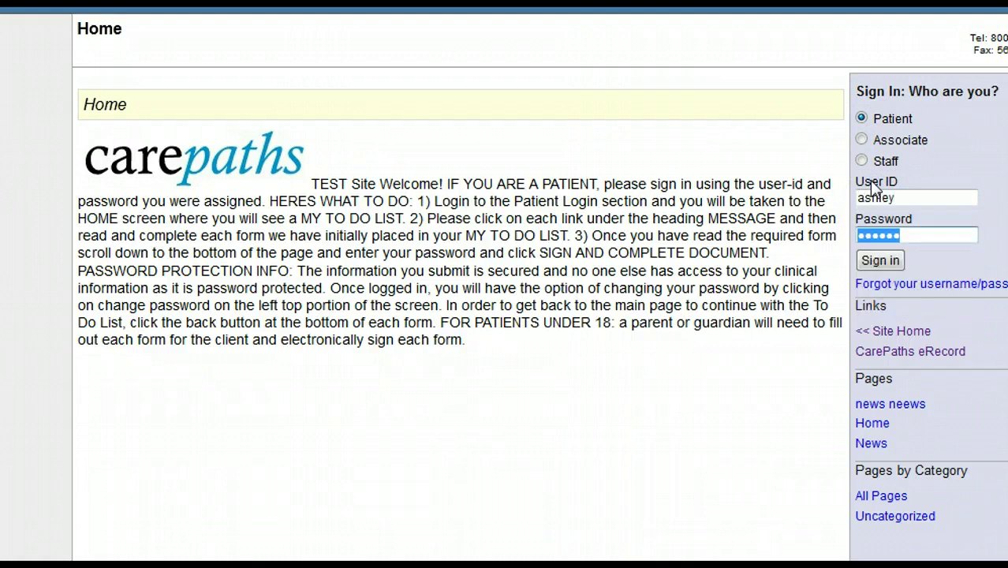
type("••••••")
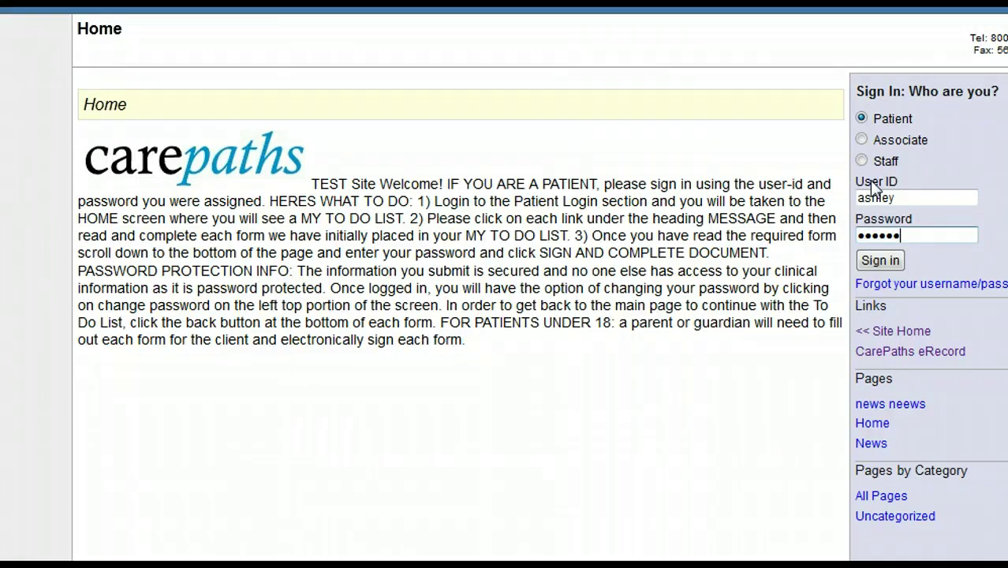
left_click(887, 263)
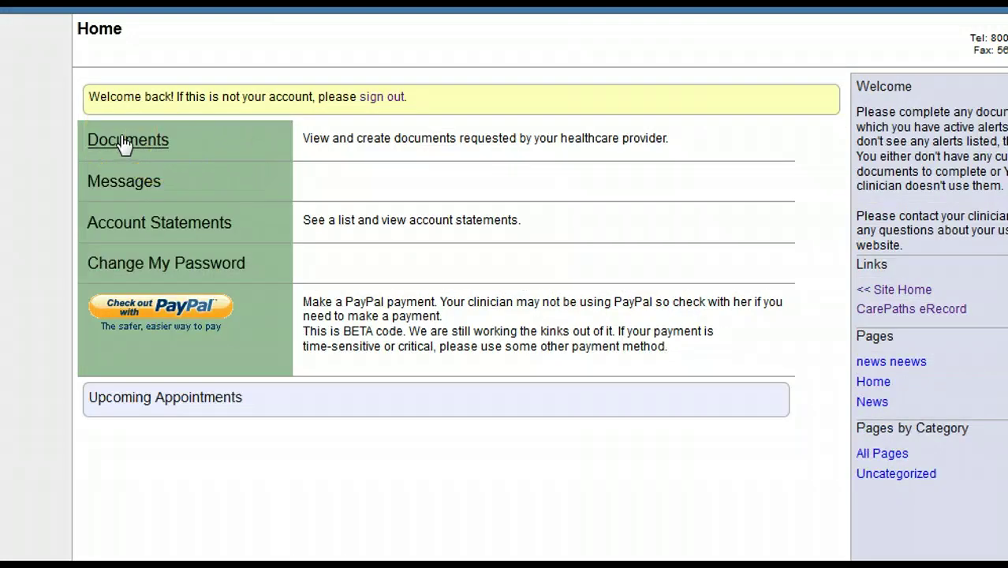
- Open the patient's documents and create a new document from the ADULT SELF-REPORT FORM
left_click(122, 136)
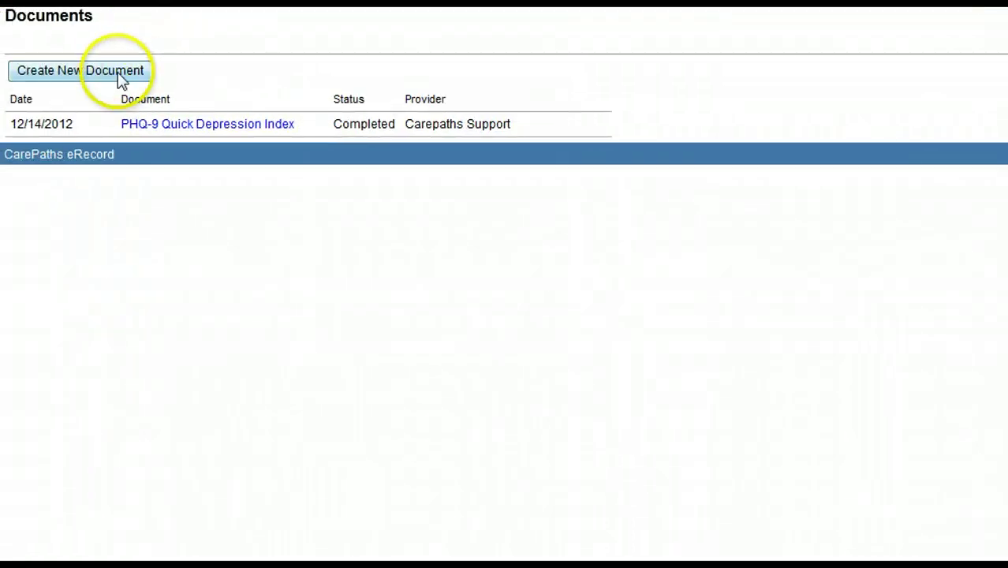
left_click(119, 76)
left_click(126, 72)
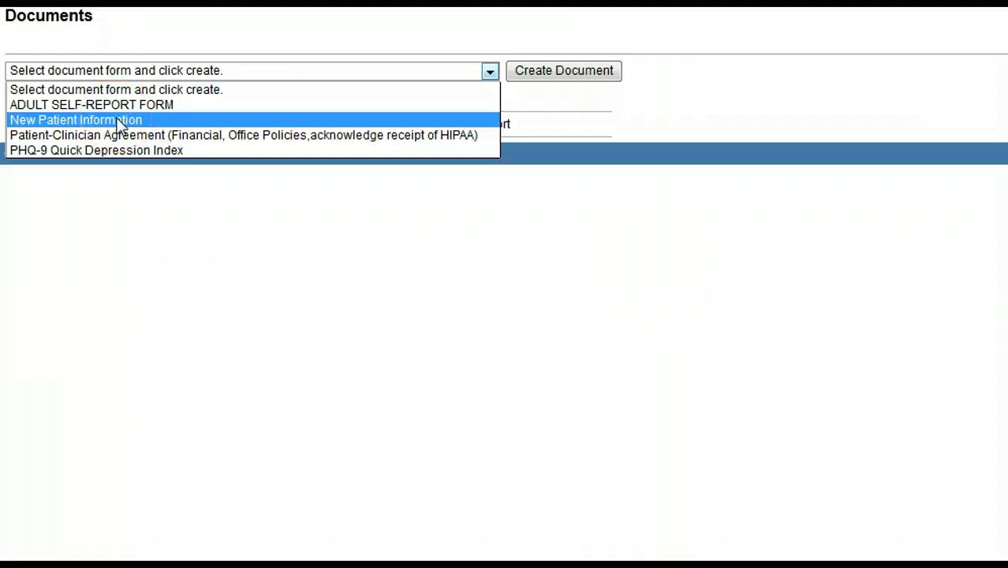
left_click(122, 108)
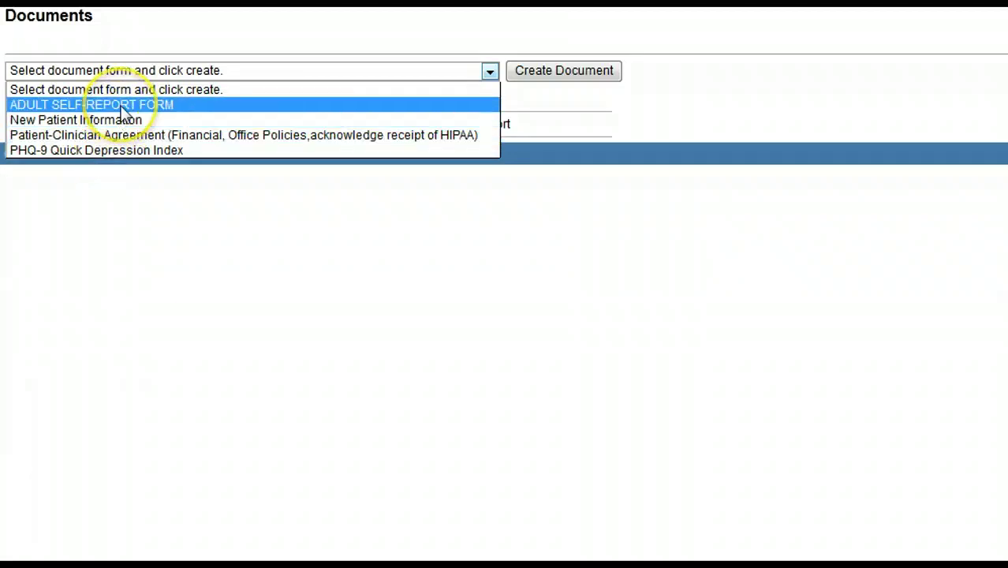
left_click(122, 109)
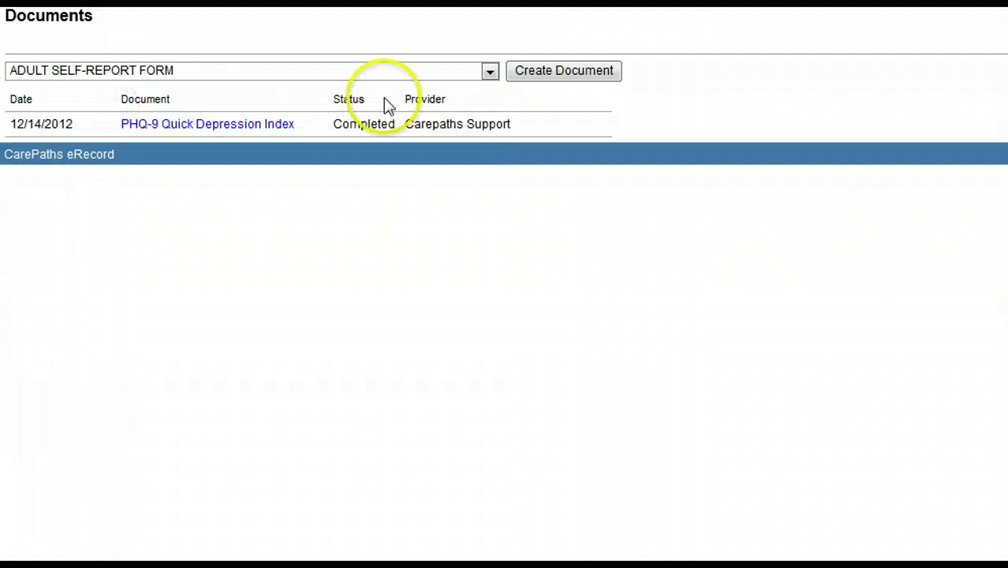
left_click(558, 87)
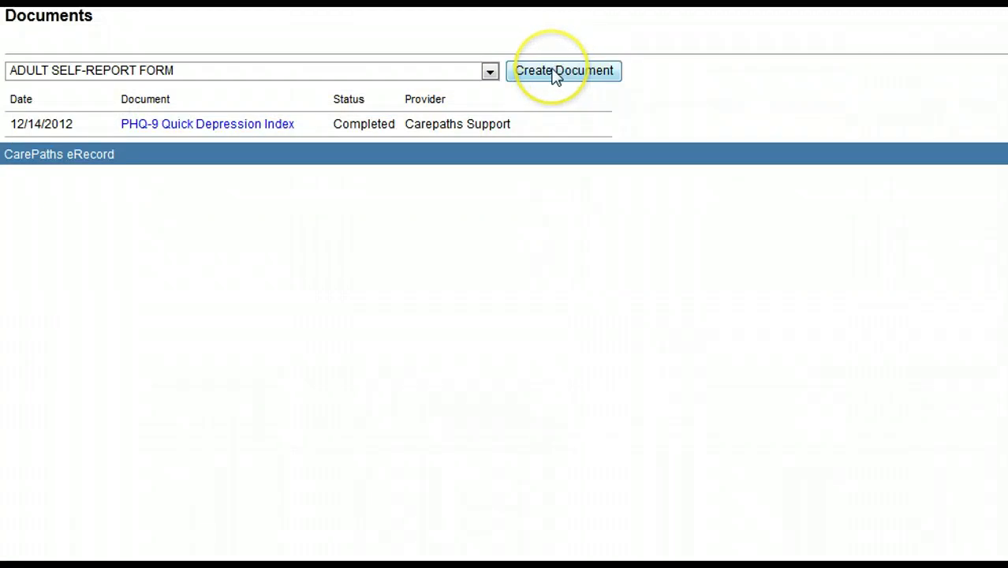
left_click(552, 70)
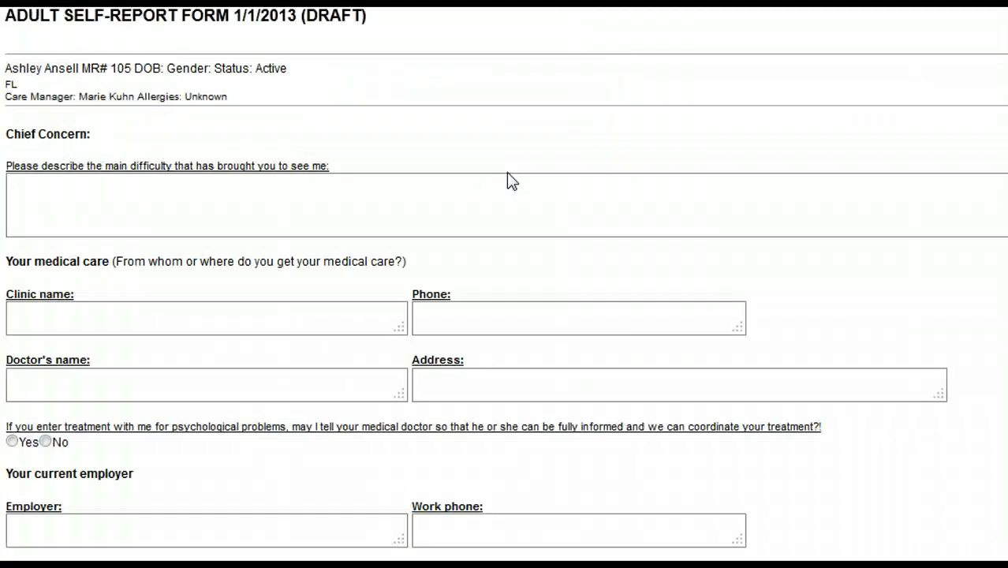
- Examine the draft self-report form's sections from chief concern through treatment history, symptoms, life effects and substance use
left_click(170, 201)
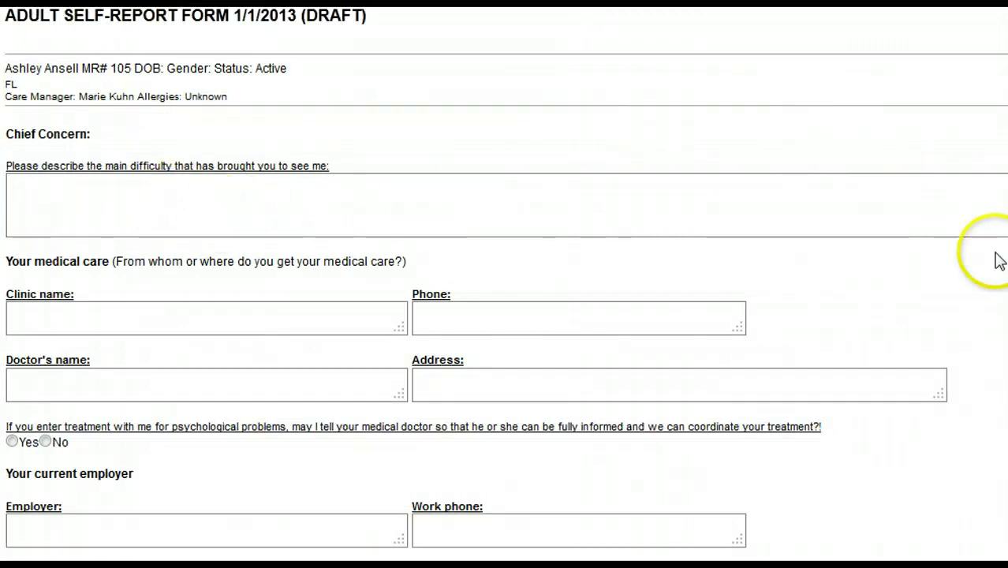
scroll(999, 261, "down", 5)
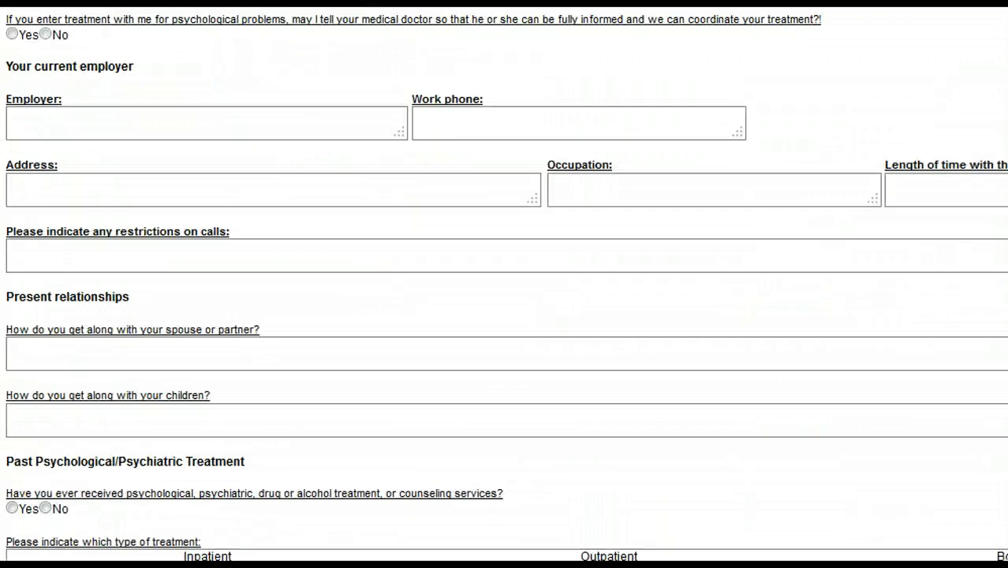
scroll(505, 287, "down", 5)
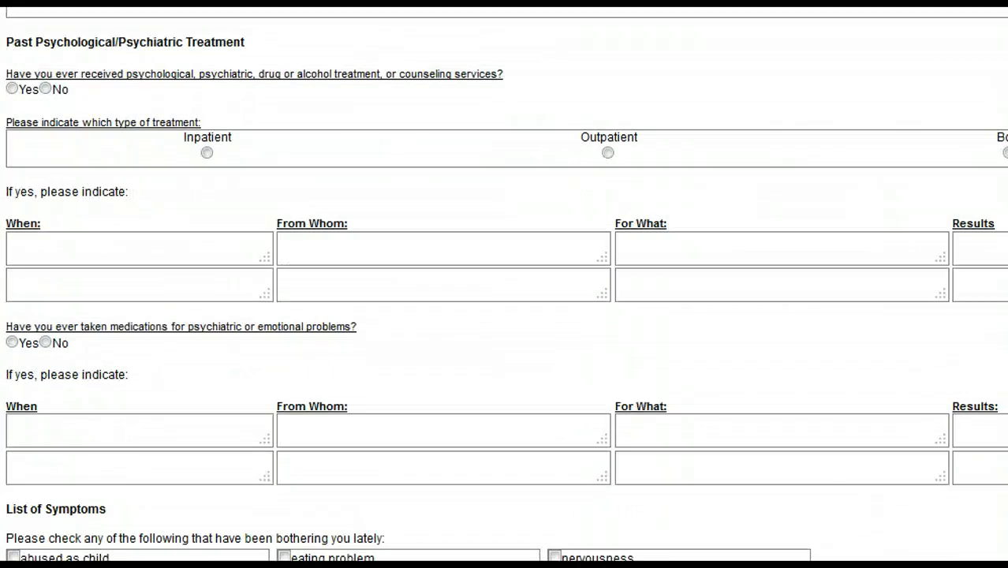
scroll(505, 287, "down", 5)
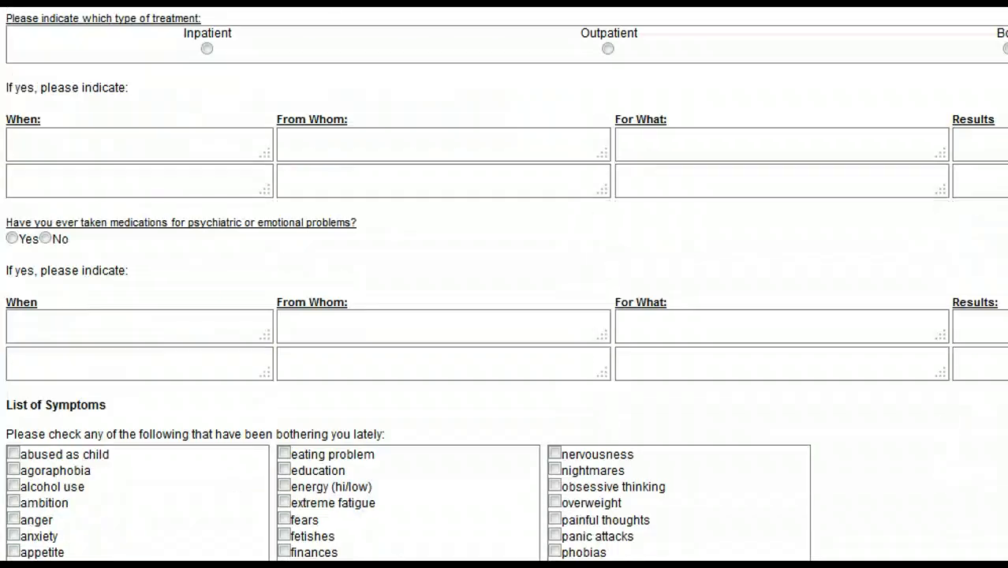
scroll(505, 286, "down", 5)
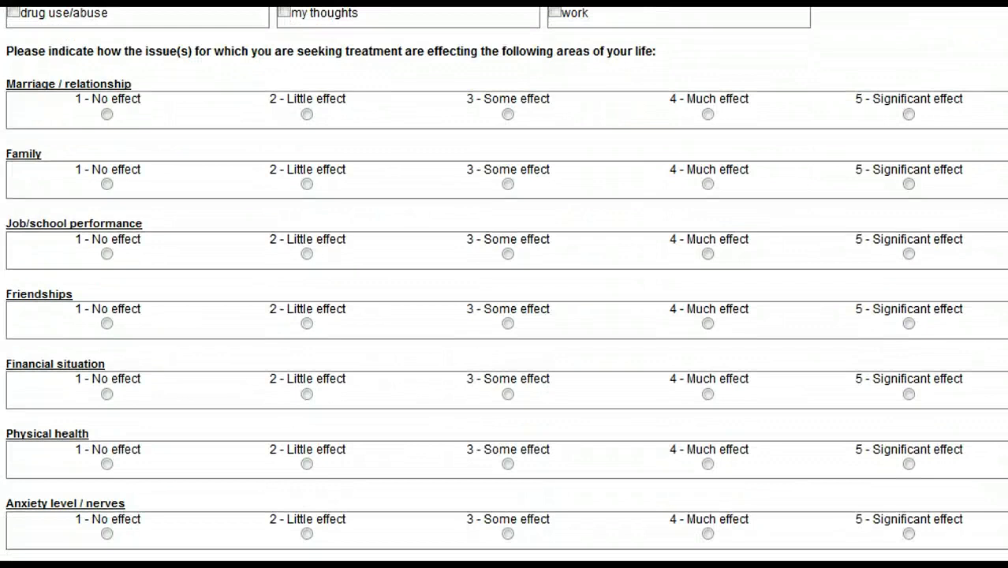
scroll(505, 286, "down", 10)
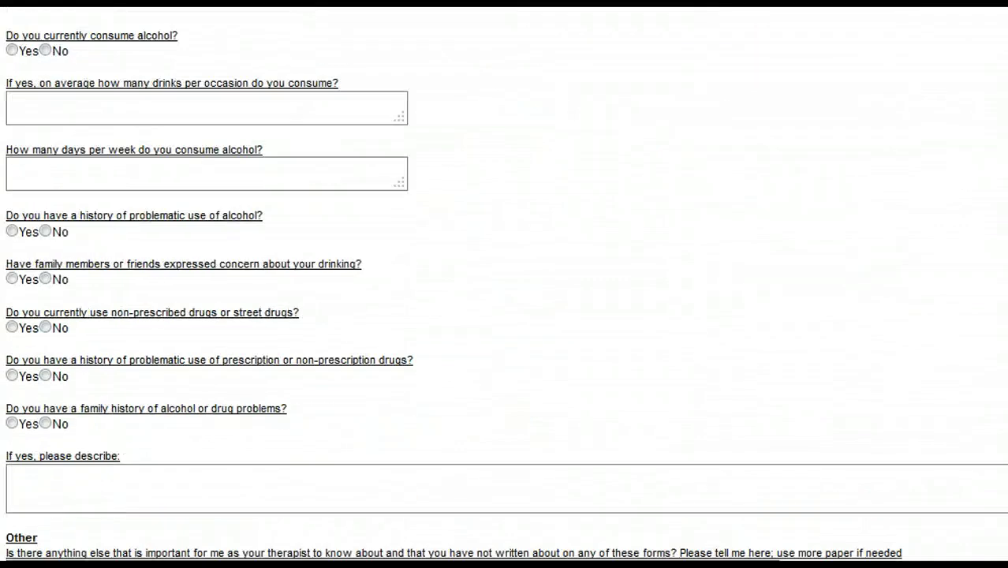
scroll(505, 286, "down", 4)
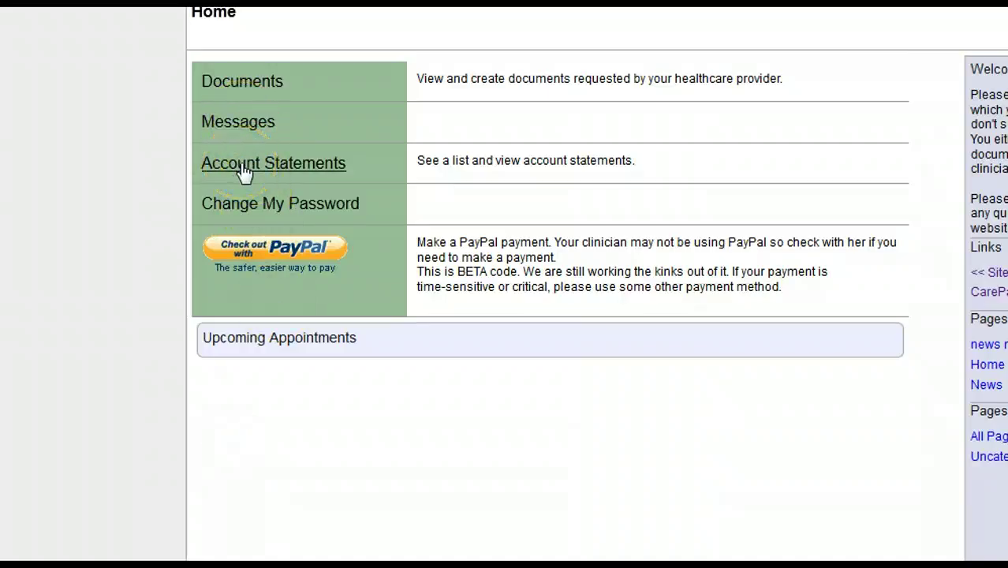
- Open the patient's account statements and view the receipt dated 11/8/2012
left_click(245, 172)
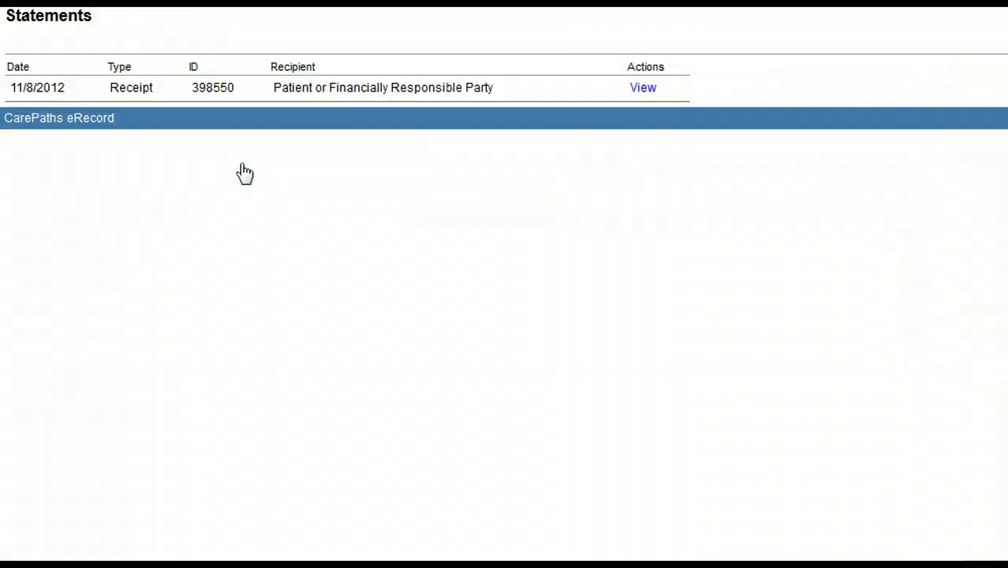
left_click(647, 90)
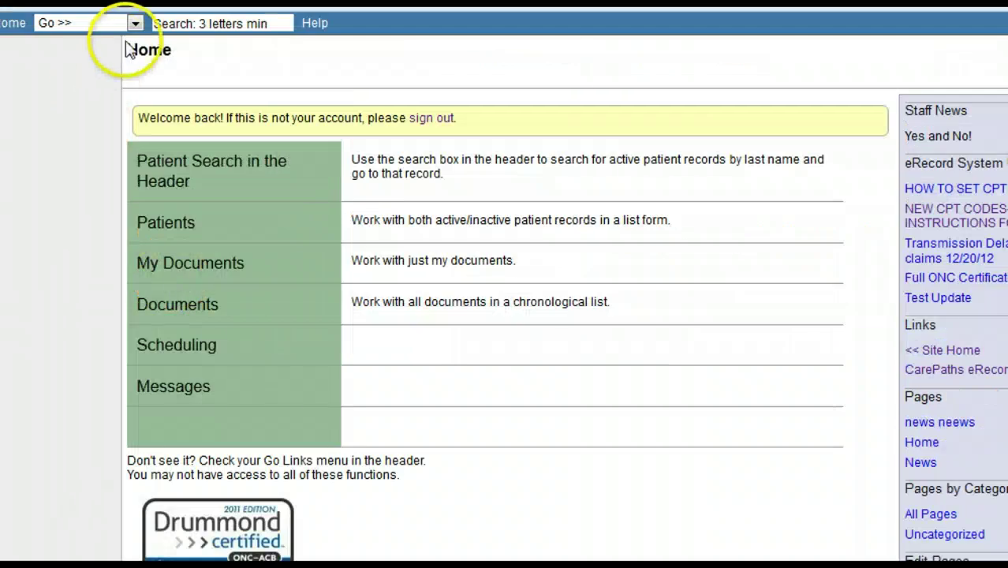
- From the staff home page, go to site administration and open the Patient Documents list in the documents settings
left_click(135, 26)
left_click(79, 55)
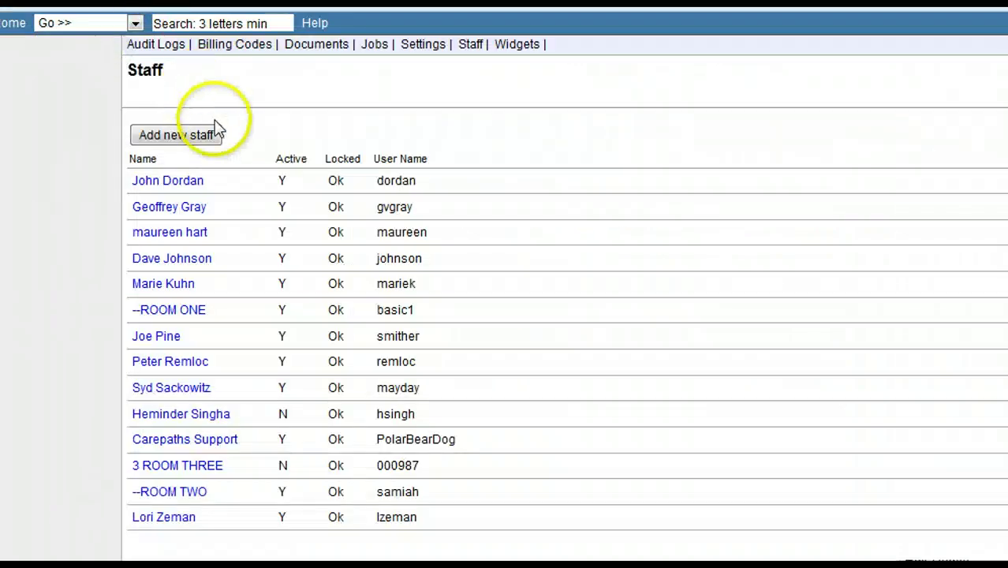
left_click(317, 46)
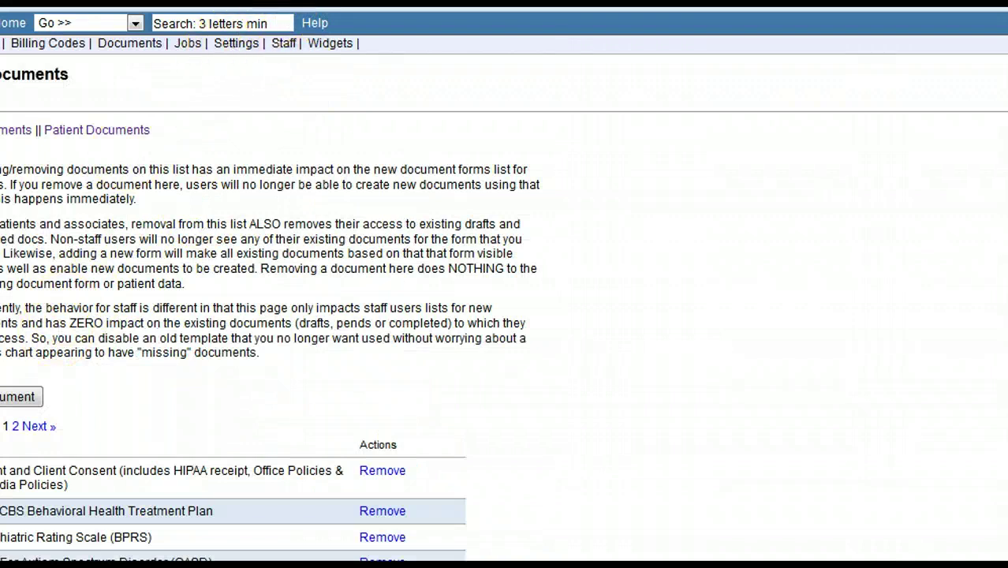
left_click(180, 121)
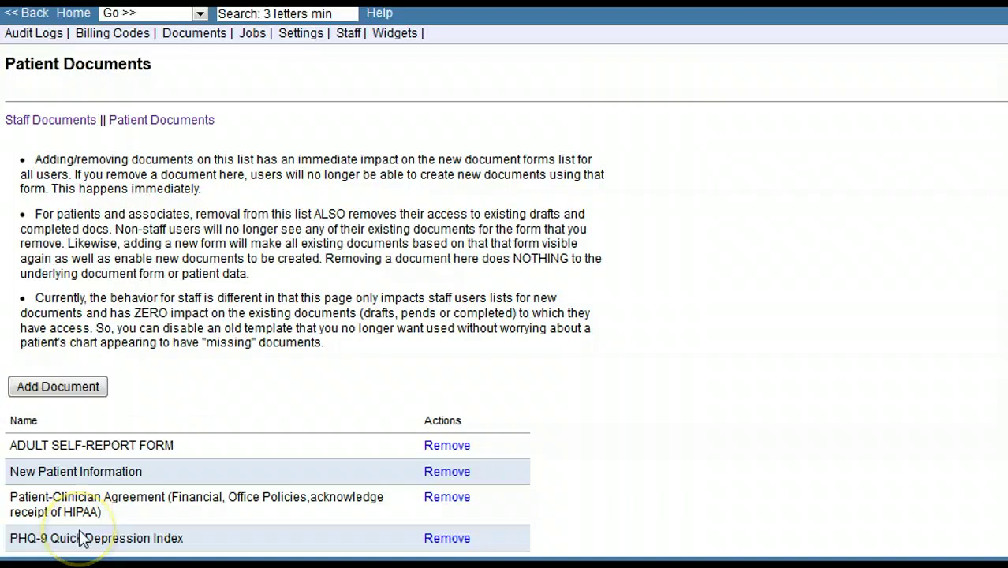
- Start adding a patient document and browse the document forms available for the patient list
left_click(30, 389)
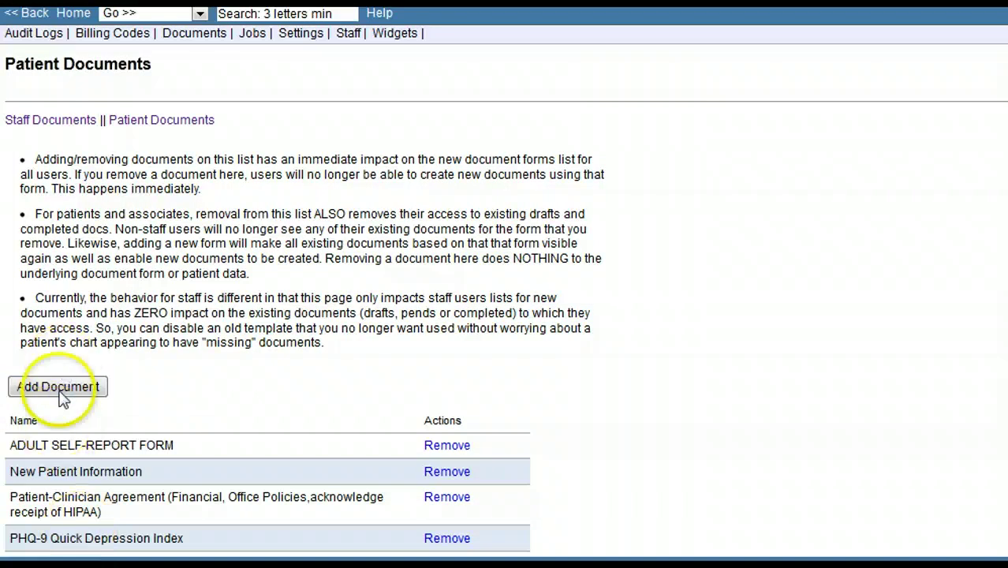
left_click(270, 384)
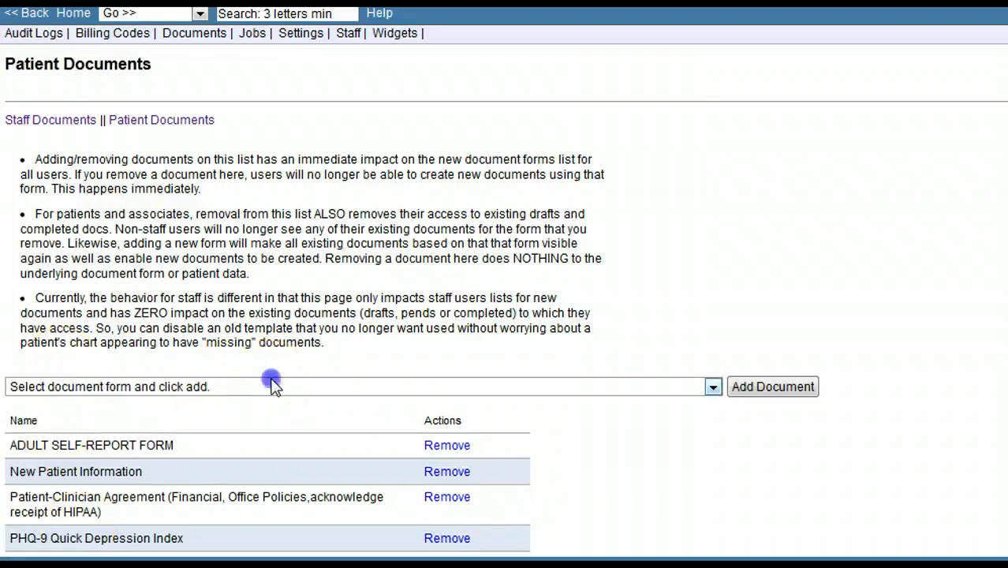
mouse_move(716, 100)
left_mouse_down()
mouse_move(745, 289)
mouse_move(721, 349)
mouse_move(727, 360)
mouse_move(668, 277)
mouse_move(728, 165)
mouse_move(728, 97)
left_mouse_up()
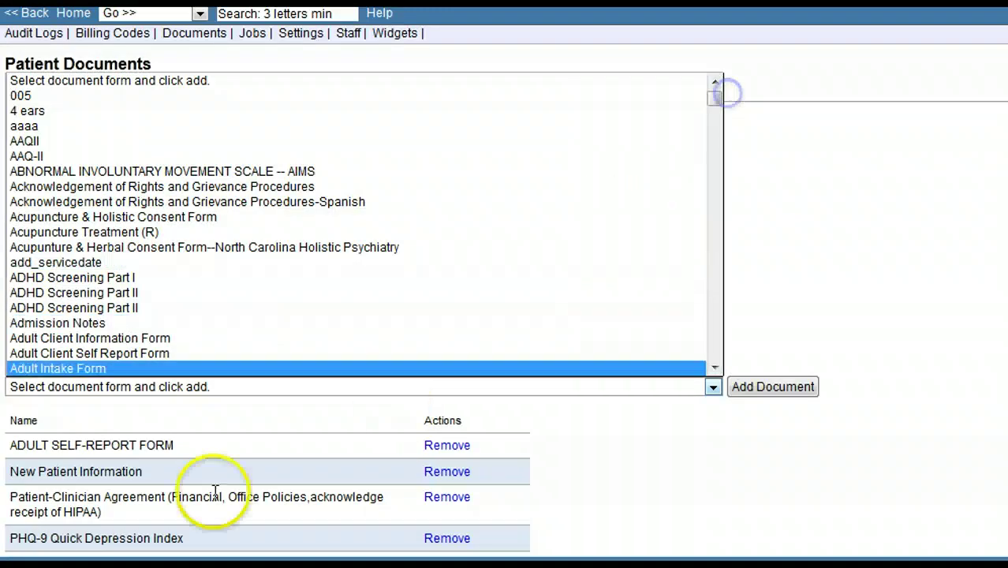